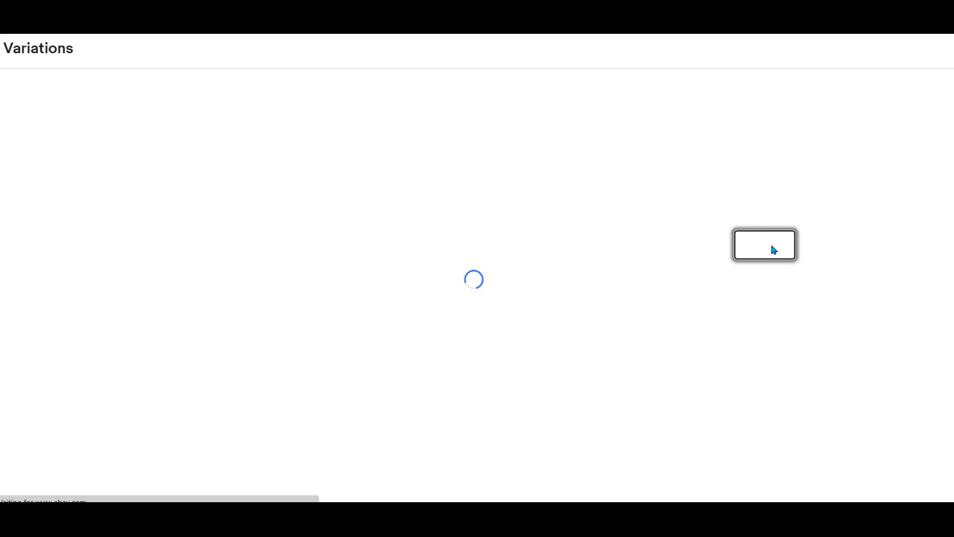
# Step: Add a custom variation attribute named "Sandicast Animal Figure" and save it
pyautogui.click(38, 190)
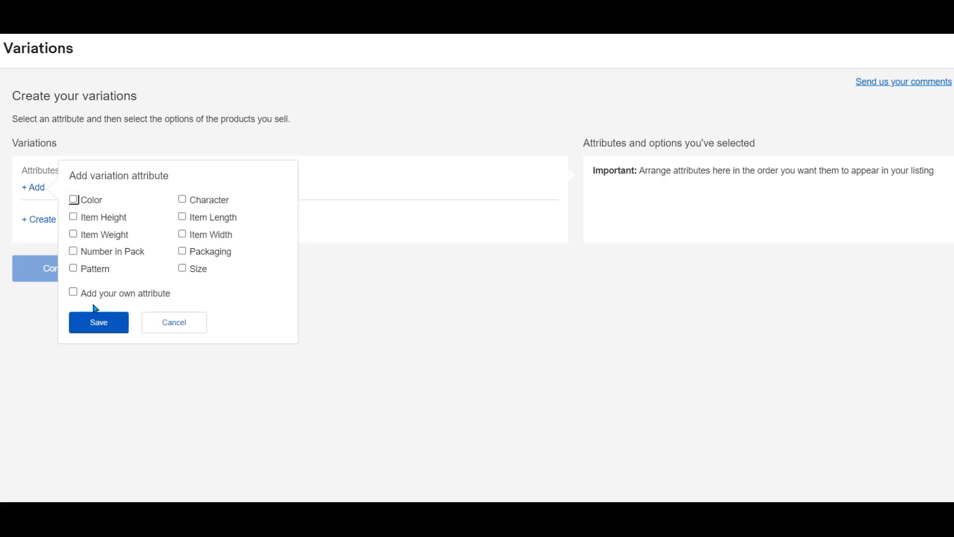
pyautogui.click(73, 292)
pyautogui.write('Sandi')
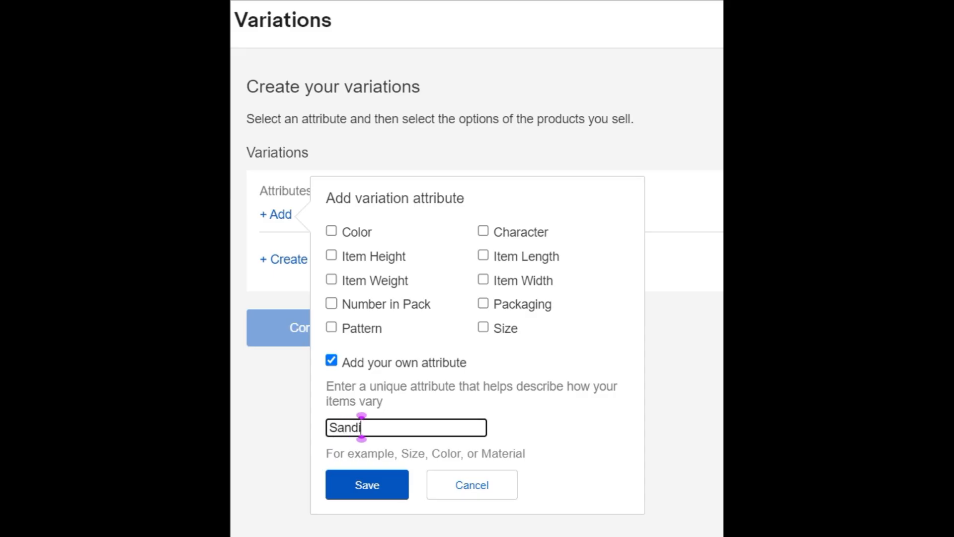
pyautogui.write('cast Animal F')
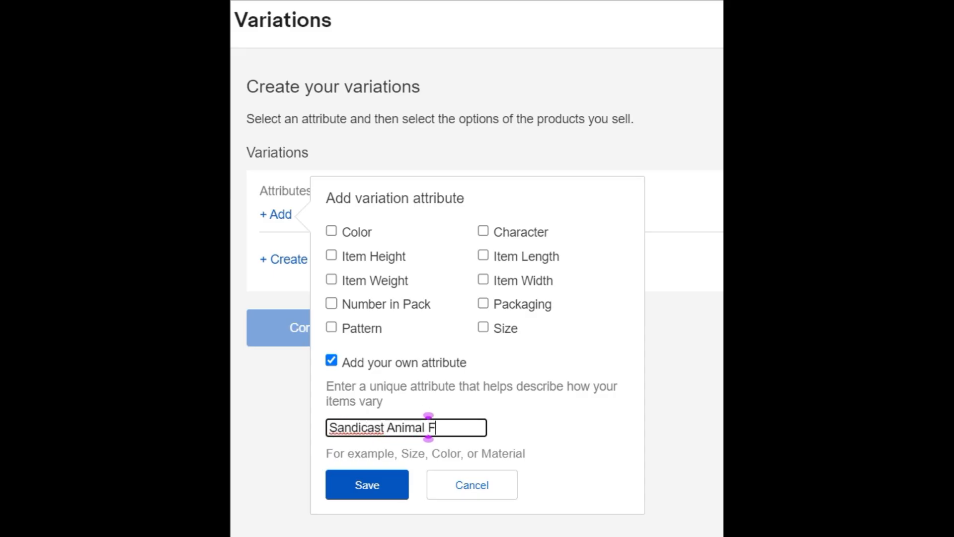
pyautogui.write('igure')
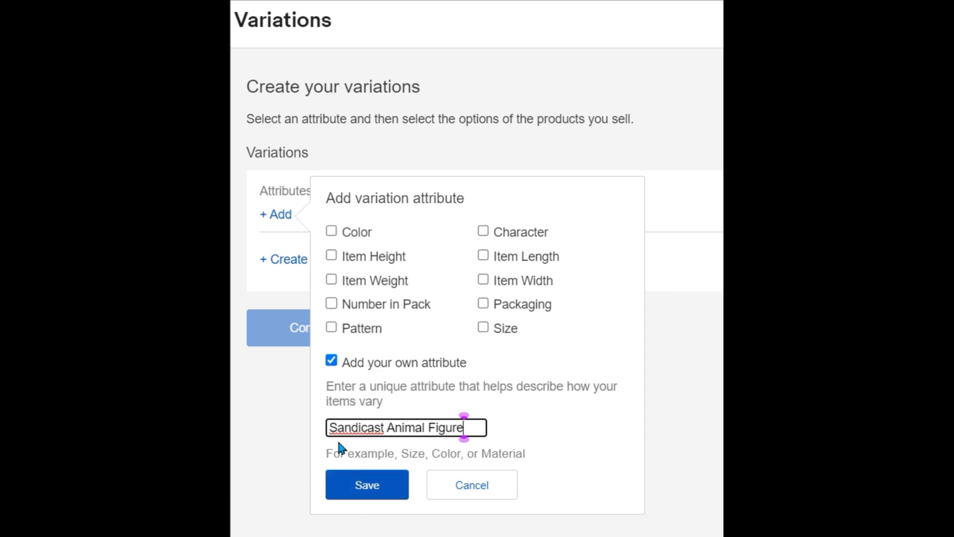
pyautogui.click(380, 478)
# Step: Create the custom options "Wolf (2pc)" and "Dolphin" for the Sandicast Animal Figure attribute
pyautogui.write('Wolf (2pc)')
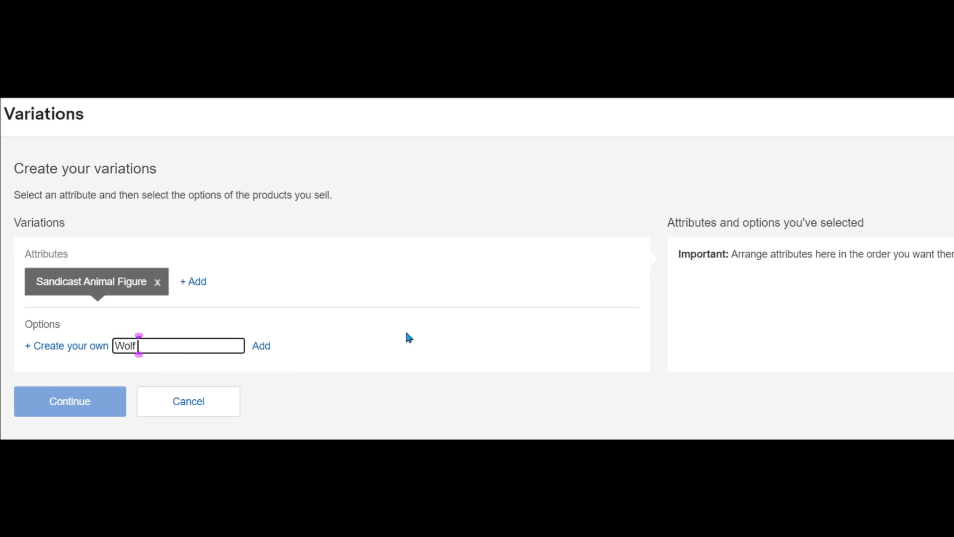
pyautogui.click(266, 349)
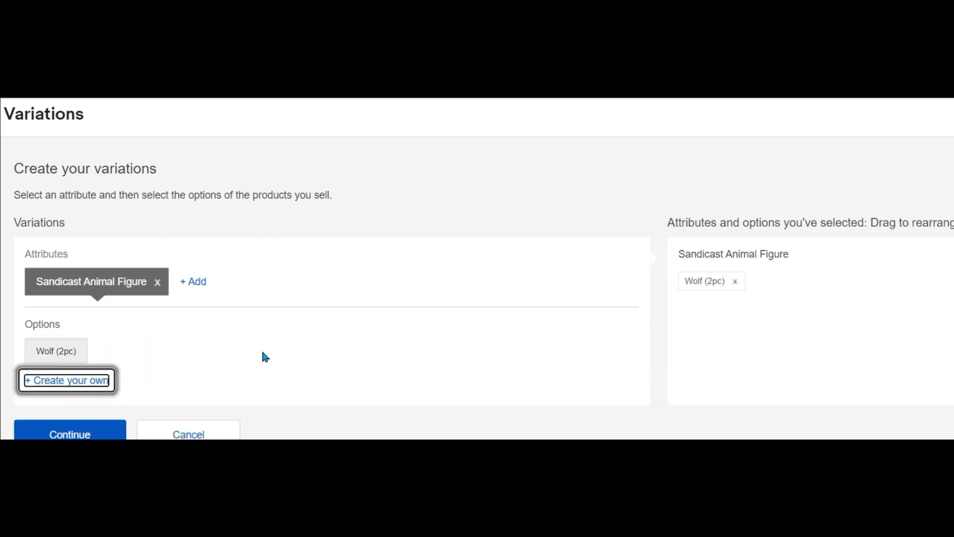
pyautogui.click(59, 380)
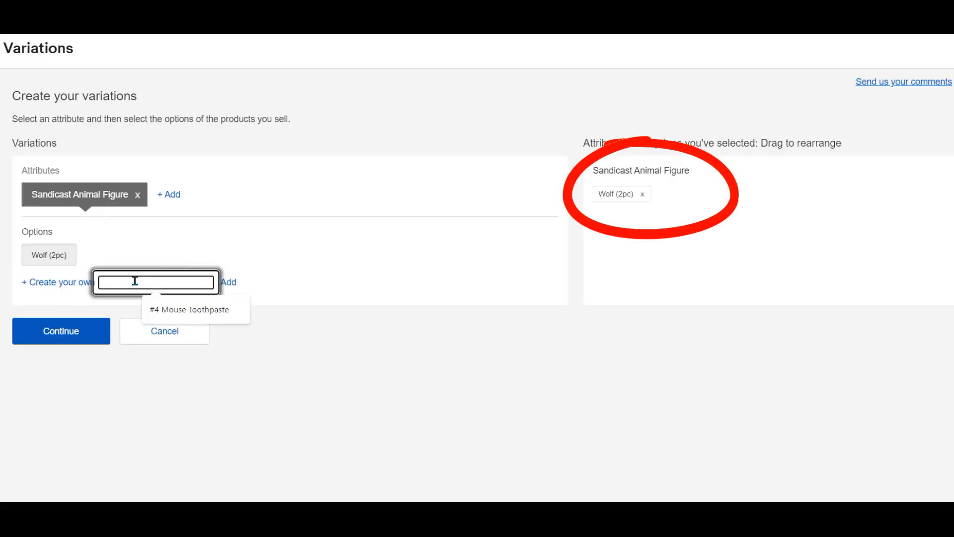
pyautogui.write('Dolphin')
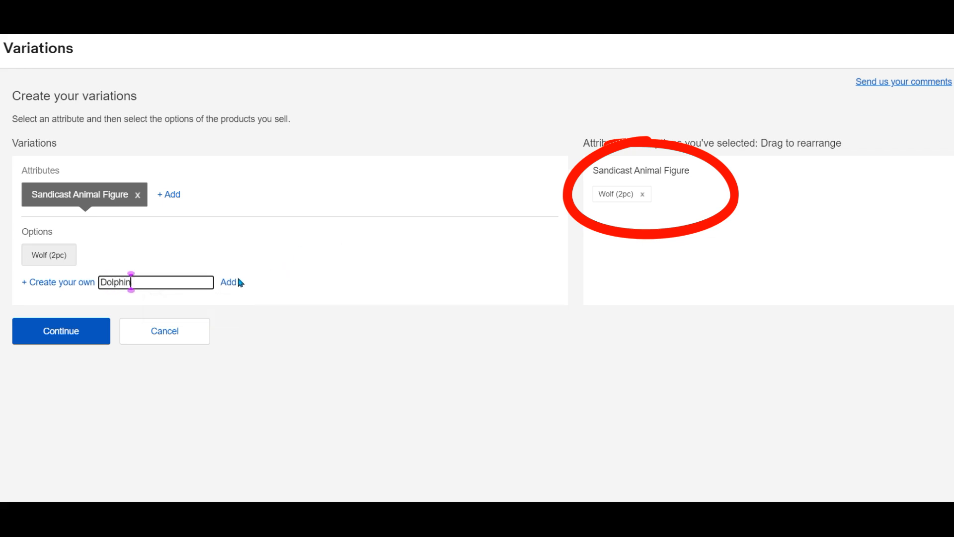
pyautogui.click(238, 282)
# Step: Create the custom options "Bunny", "Parrot" and "Raccoon" for the Sandicast Animal Figure attribute
pyautogui.click(87, 283)
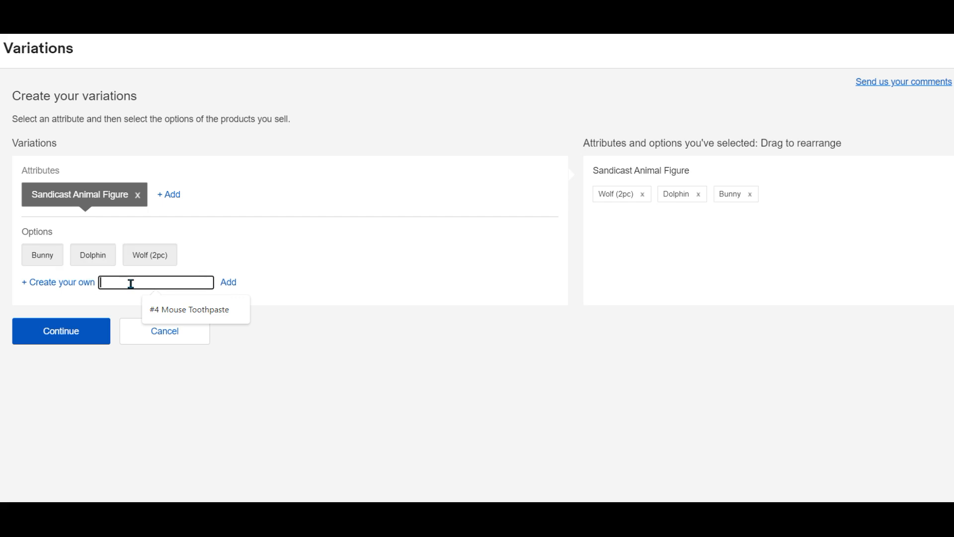
pyautogui.write('Parrot')
pyautogui.press('Return')
pyautogui.click(75, 282)
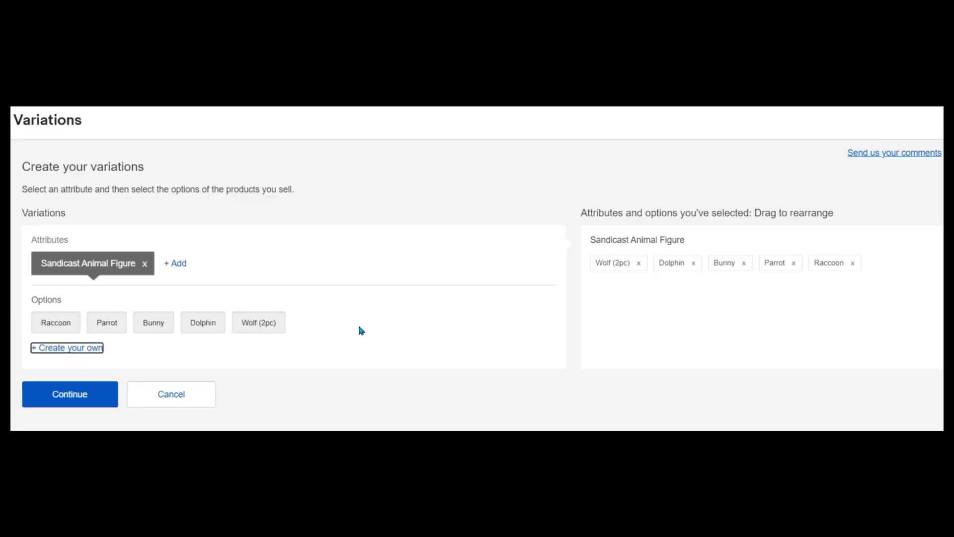
# Step: Create the custom options "Fox" and "Mouse" for the Sandicast Animal Figure attribute
pyautogui.click(94, 351)
pyautogui.write('Fox')
pyautogui.press('Return')
pyautogui.click(70, 348)
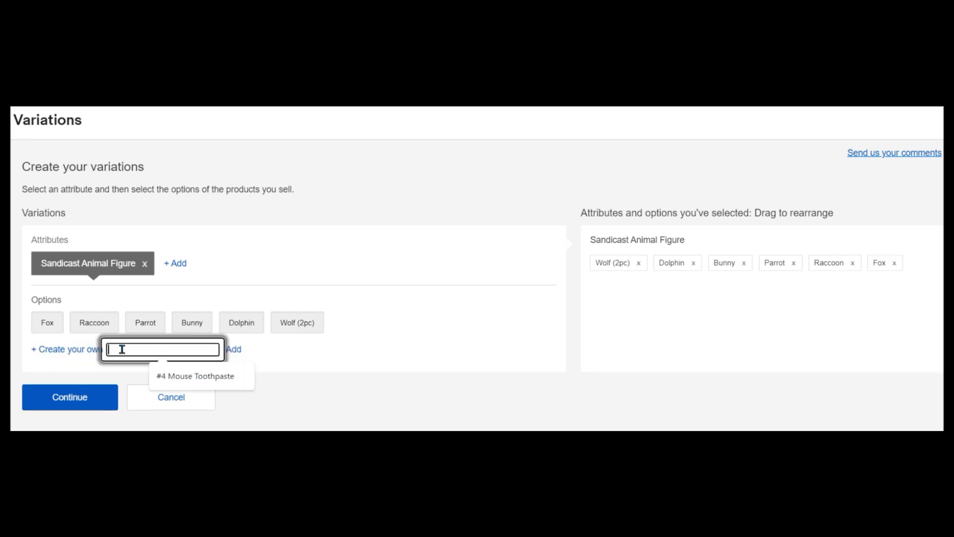
pyautogui.write('Mouse')
pyautogui.press('Return')
# Step: Create the custom options "Bear" and "Opossum" for the Sandicast Animal Figure attribute
pyautogui.press('Return')
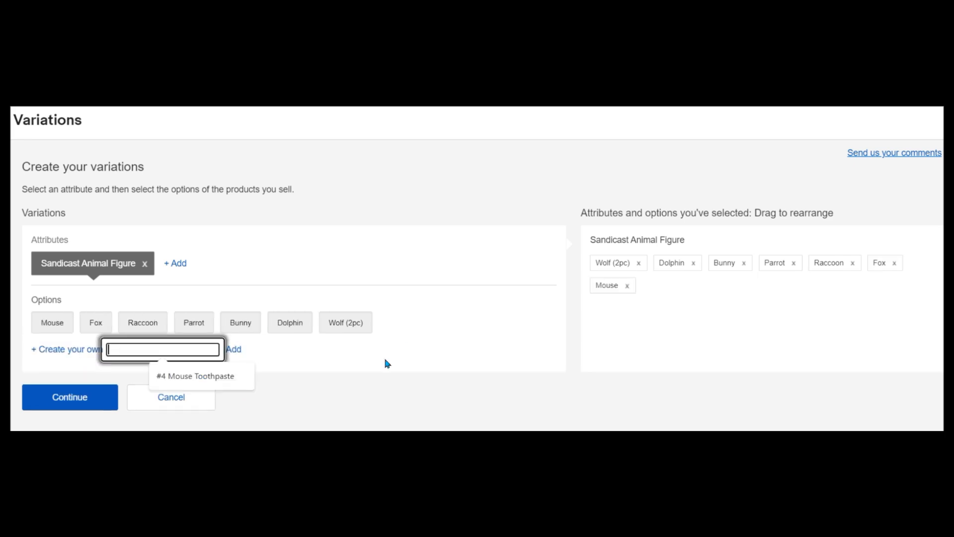
pyautogui.write('Bear')
pyautogui.press('Return')
pyautogui.press('Return')
pyautogui.write('P')
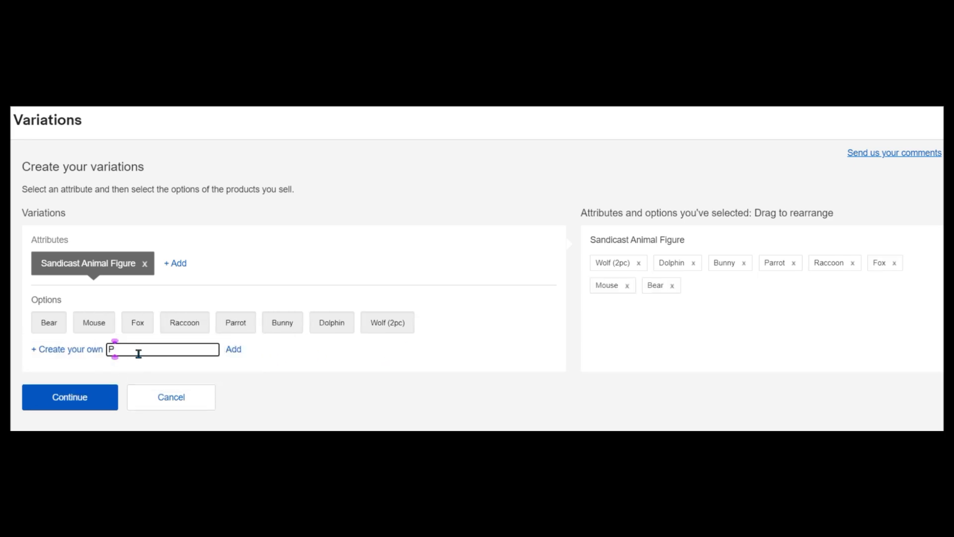
pyautogui.write('oossum')
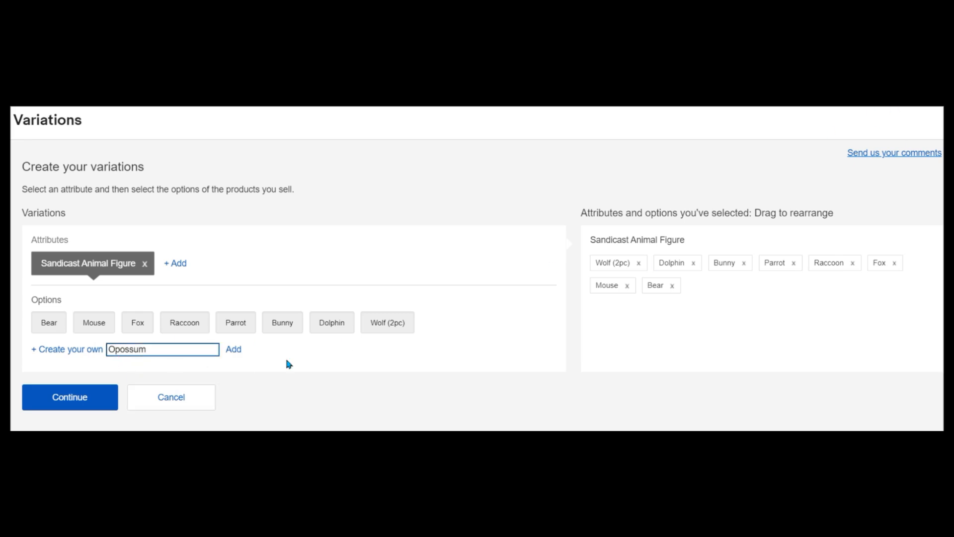
pyautogui.press('Return')
# Step: Create the custom option "Dog" for the Sandicast Animal Figure attribute, without naming the breed
pyautogui.press('Return')
pyautogui.write('Dog GO')
pyautogui.press('BackSpace')
pyautogui.write('olden Retriever')
pyautogui.press('BackSpace')
pyautogui.press('BackSpace')
pyautogui.press('BackSpace')
pyautogui.press('BackSpace')
pyautogui.press('BackSpace')
pyautogui.press('BackSpace')
pyautogui.press('BackSpace')
pyautogui.press('BackSpace')
pyautogui.press('BackSpace')
pyautogui.press('BackSpace')
pyautogui.press('BackSpace')
pyautogui.press('BackSpace')
pyautogui.press('BackSpace')
pyautogui.press('BackSpace')
pyautogui.press('BackSpace')
pyautogui.press('BackSpace')
pyautogui.press('BackSpace')
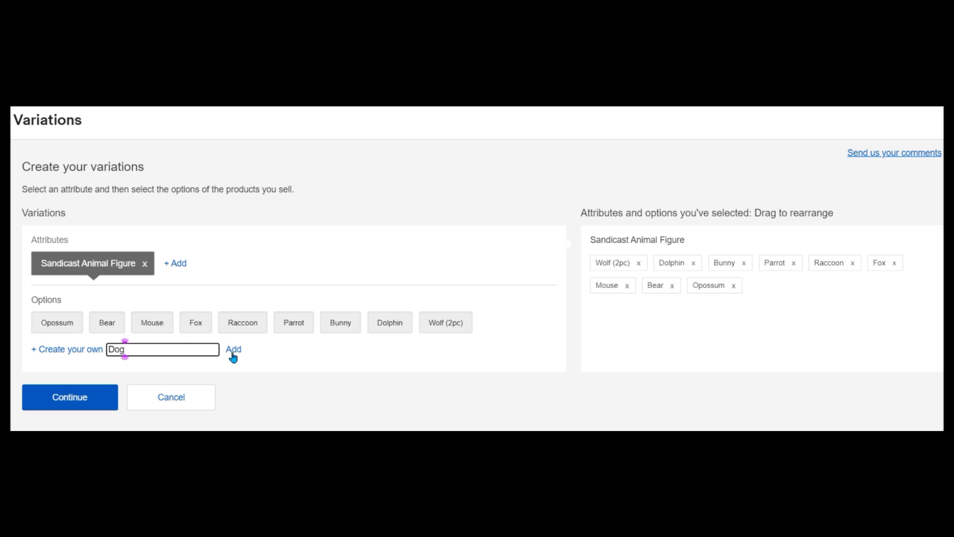
pyautogui.click(232, 353)
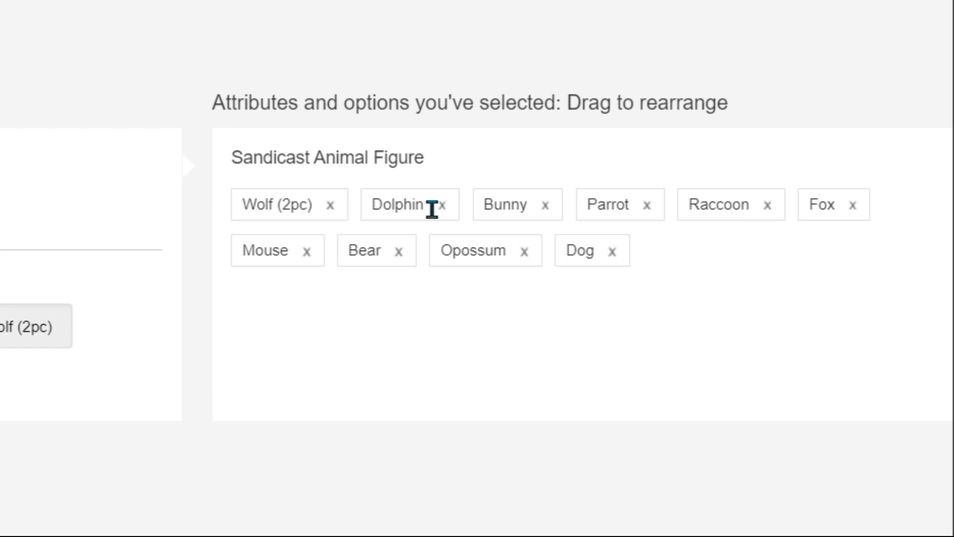
# Step: Rearrange the selected animal options alphabetically from Bear to Wolf (2pc) and continue to the variation details
pyautogui.moveTo(505, 205); pyautogui.dragTo(371, 207)
pyautogui.moveTo(378, 251); pyautogui.dragTo(571, 205)
pyautogui.moveTo(277, 251); pyautogui.dragTo(685, 205)
pyautogui.moveTo(280, 252); pyautogui.dragTo(808, 205)
pyautogui.moveTo(808, 207); pyautogui.dragTo(555, 272)
pyautogui.moveTo(278, 251); pyautogui.dragTo(770, 201)
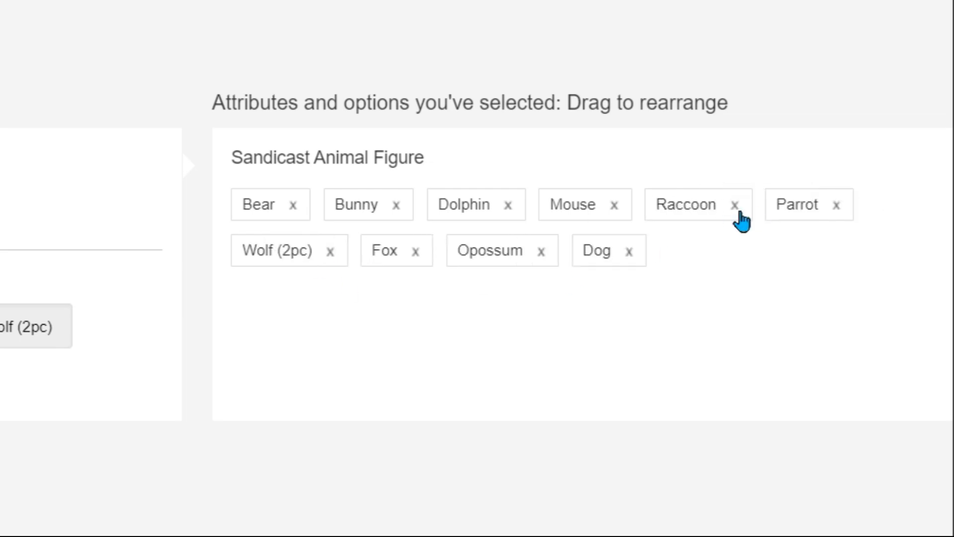
pyautogui.moveTo(382, 253); pyautogui.dragTo(562, 205)
pyautogui.moveTo(527, 252); pyautogui.dragTo(366, 270)
pyautogui.moveTo(773, 198); pyautogui.dragTo(325, 269)
pyautogui.moveTo(602, 249); pyautogui.dragTo(450, 211)
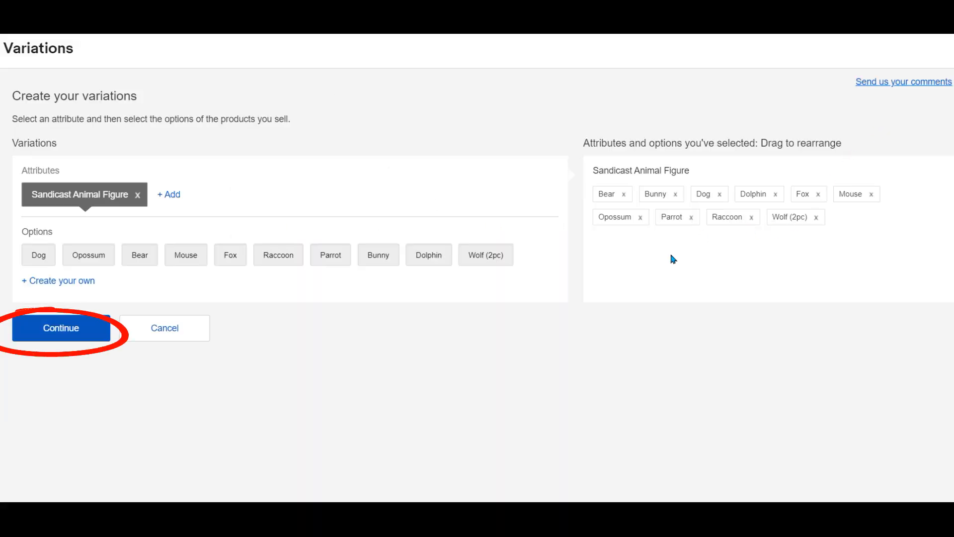
pyautogui.click(67, 332)
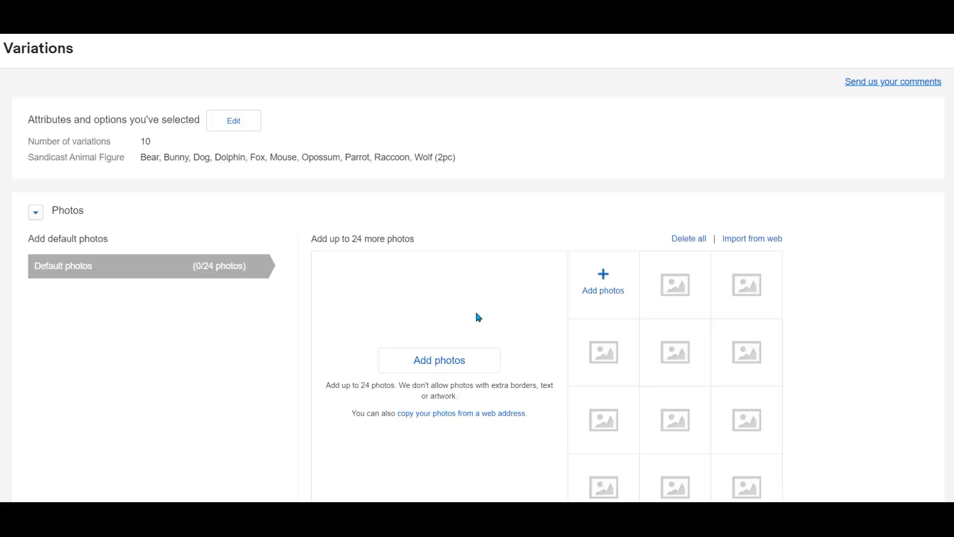
# Step: Set the variation photos to change by the Sandicast Animal Figure attribute instead of using default photos
pyautogui.scroll(-3, 479, 317)
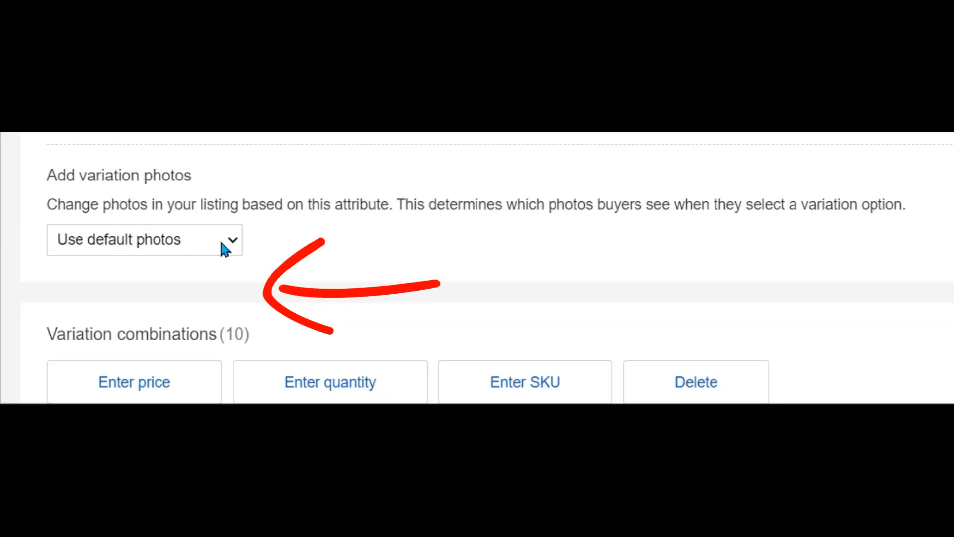
pyautogui.click(140, 469)
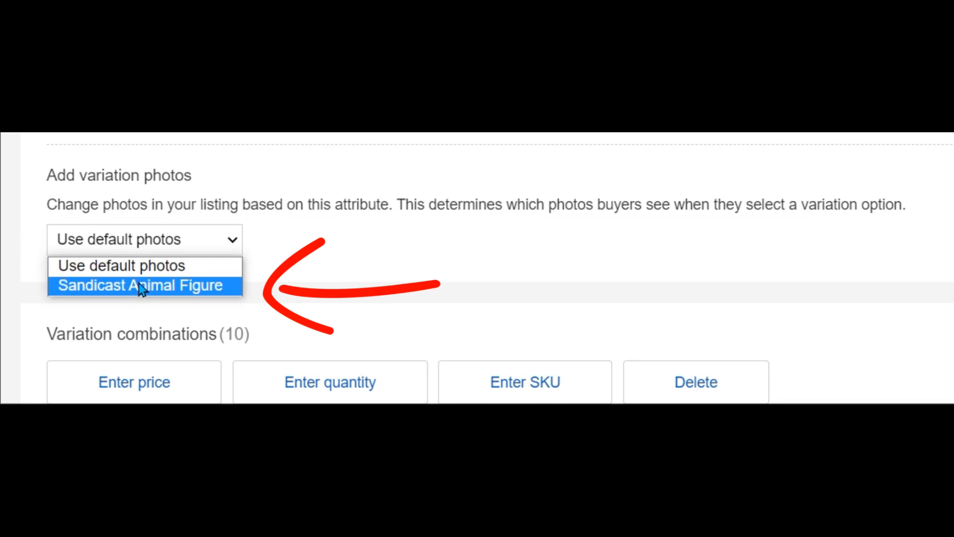
pyautogui.click(140, 285)
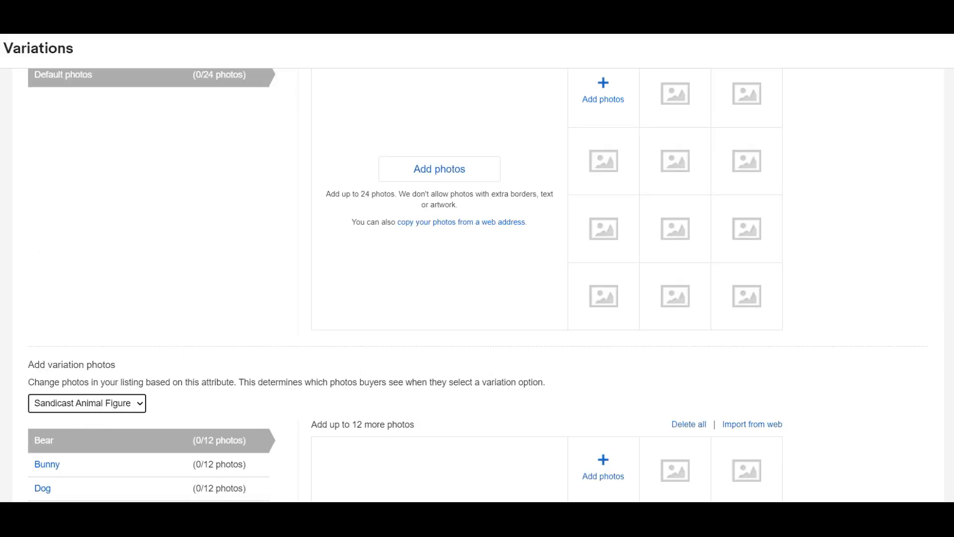
# Step: Upload the bear photos IMG_4652 through IMG_4660 to the Bear option
pyautogui.scroll(-6, 477, 284)
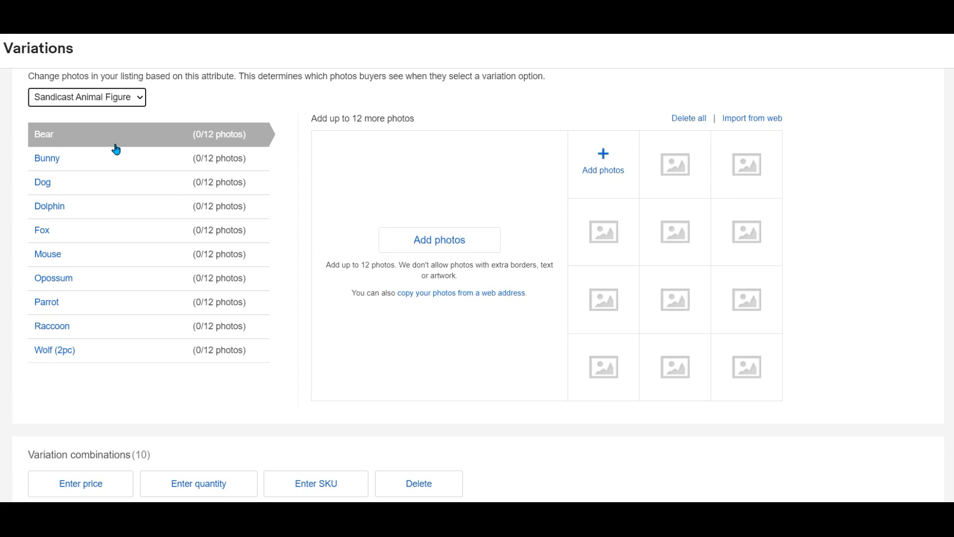
pyautogui.click(604, 183)
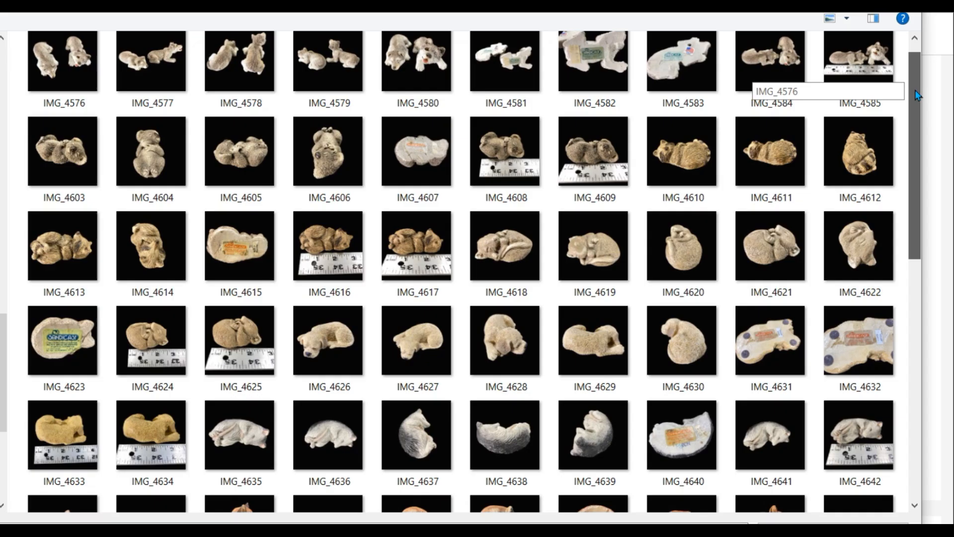
pyautogui.moveTo(915, 93); pyautogui.dragTo(901, 214)
pyautogui.click(840, 245)
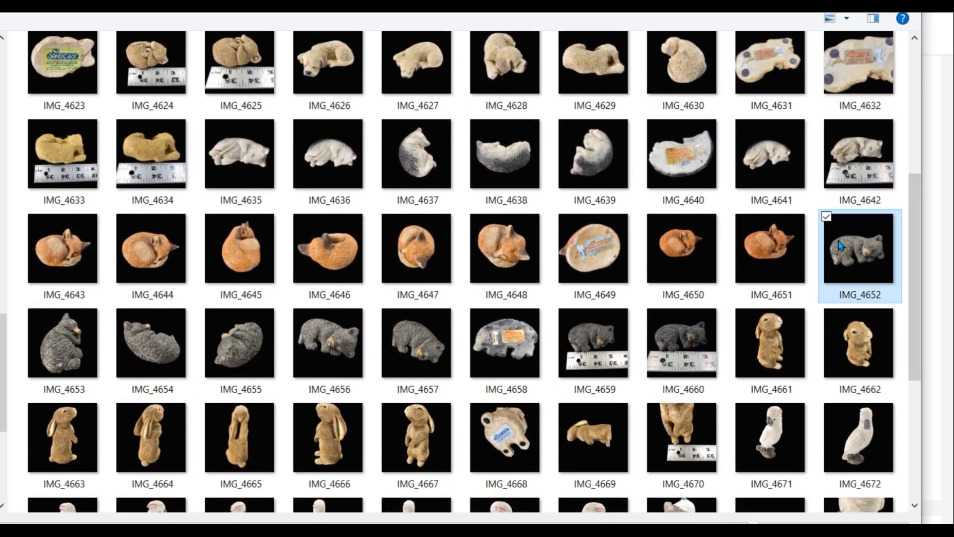
pyautogui.keyDown('shift'); pyautogui.click(671, 365); pyautogui.keyUp('shift')
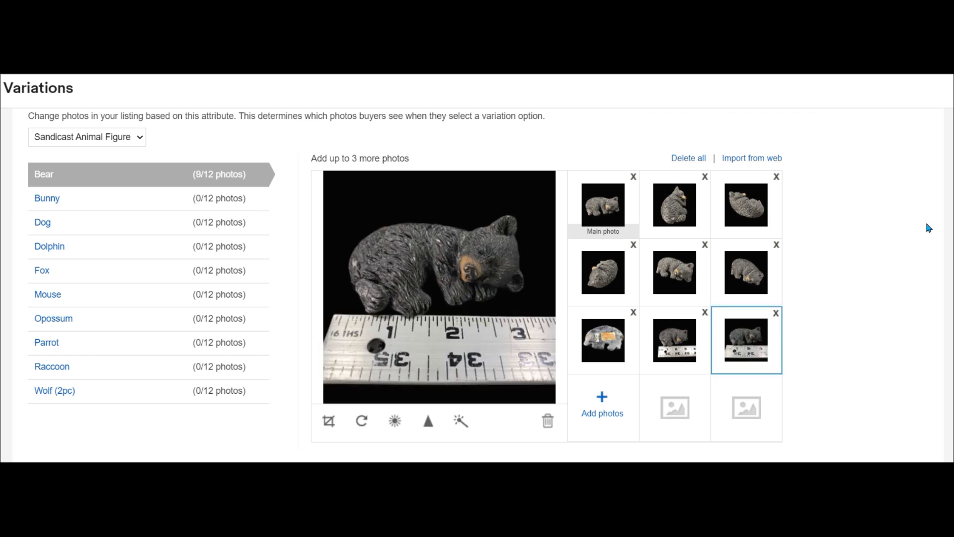
# Step: Upload photos IMG_4661 through IMG_4670 to the Bunny option and add matching photos to the remaining options from Dog to Wolf (2pc)
pyautogui.click(84, 204)
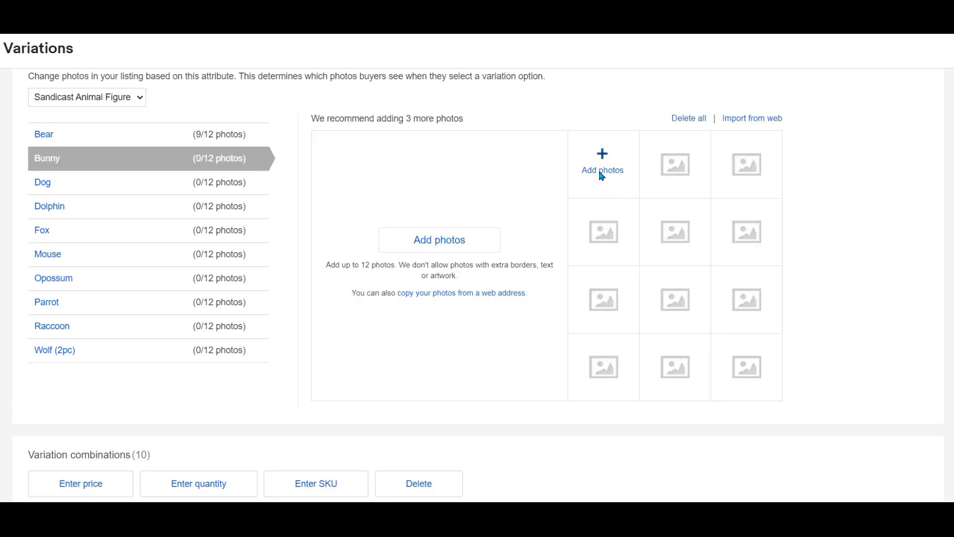
pyautogui.click(602, 171)
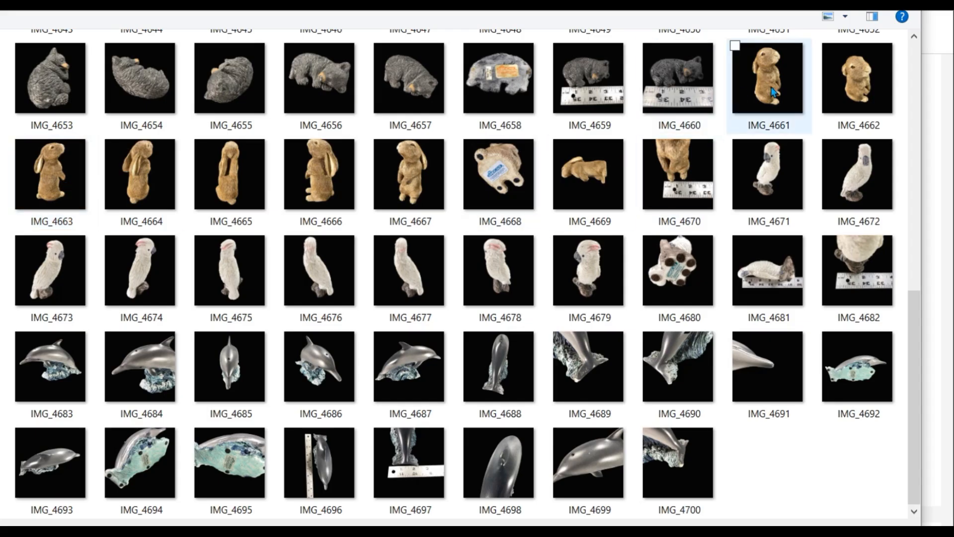
pyautogui.click(767, 91)
pyautogui.keyDown('shift'); pyautogui.click(685, 165); pyautogui.keyUp('shift')
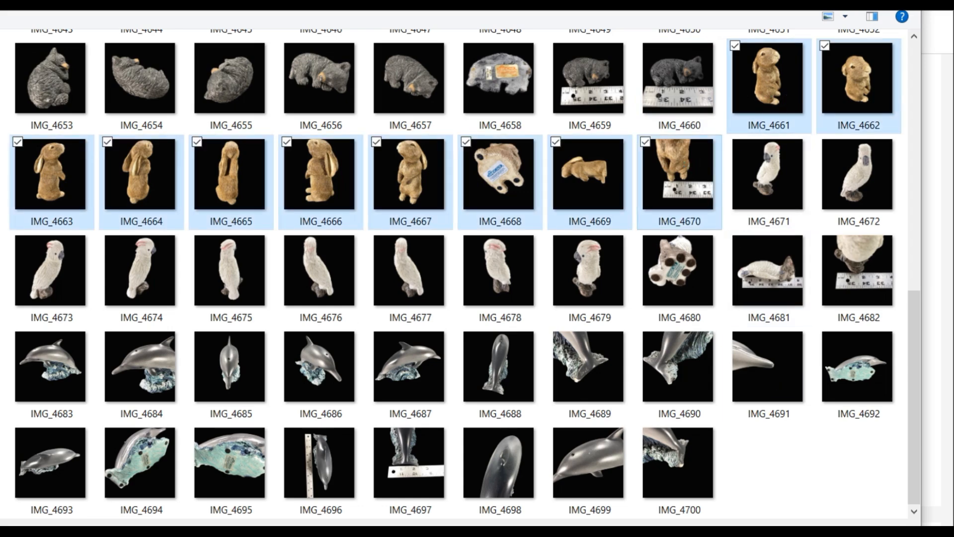
pyautogui.press('Return')
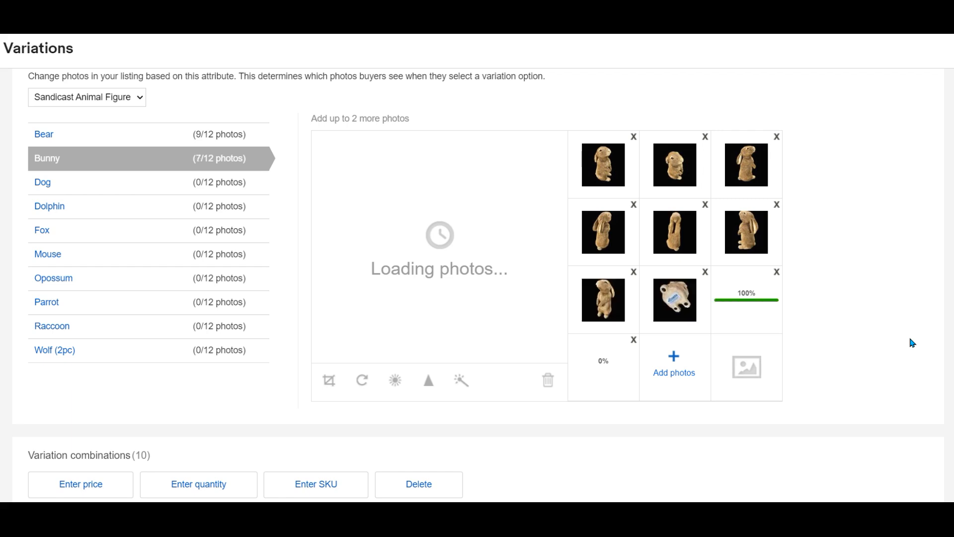
pyautogui.click(56, 192)
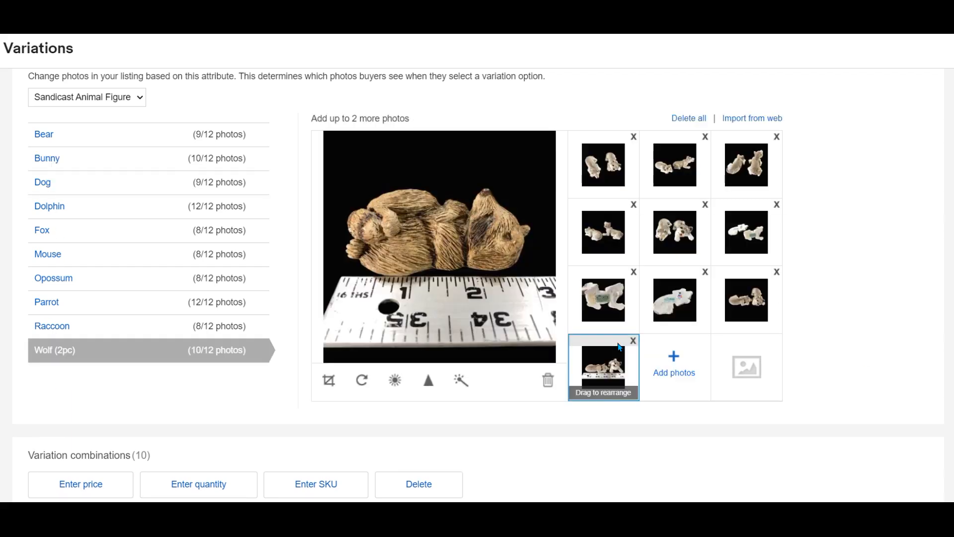
# Step: Price Bear, Fox, Mouse and Raccoon at 14.95, Bunny at 24.9, Opossum at 19.95, Dolphin at 29.95 and Parrot at 49.95
pyautogui.scroll(-8, 950, 273)
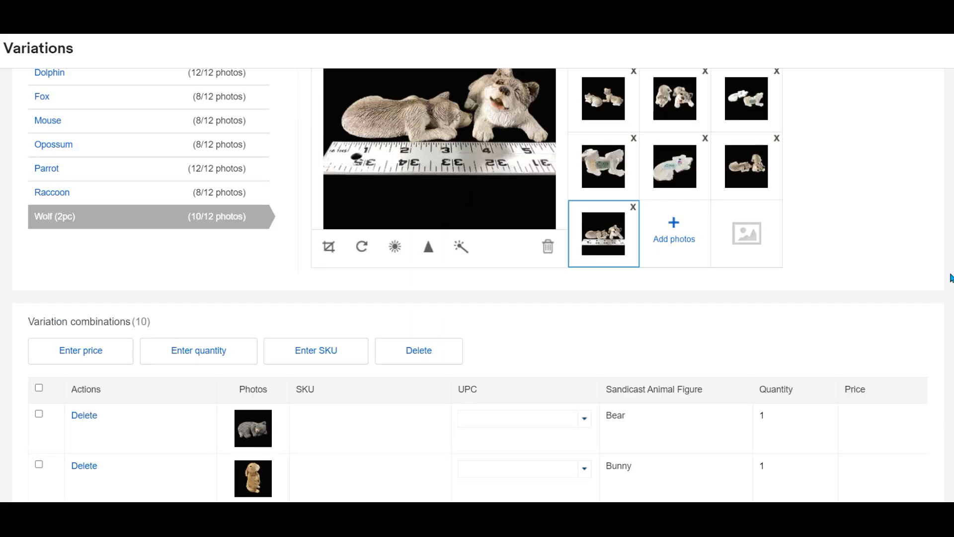
pyautogui.click(852, 158)
pyautogui.write('14.95')
pyautogui.press('Tab')
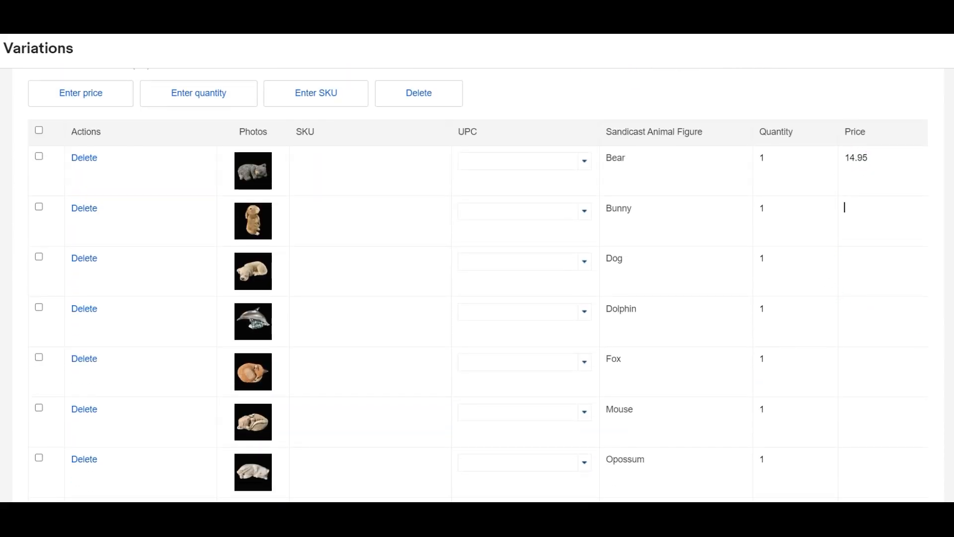
pyautogui.write('24.9')
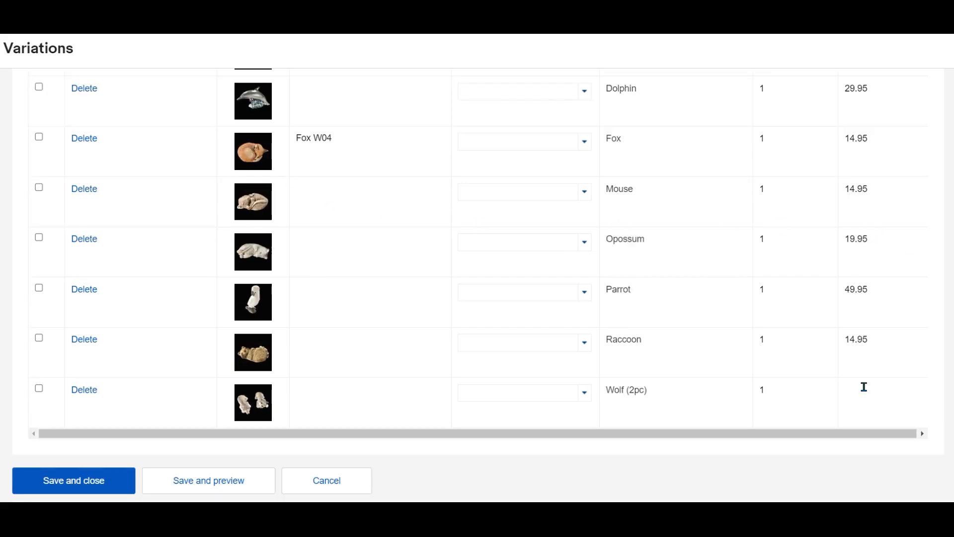
# Step: Price the Wolf (2pc) variation at 49.95, and save and close the variations
pyautogui.click(865, 387)
pyautogui.write('49.95')
pyautogui.click(99, 480)
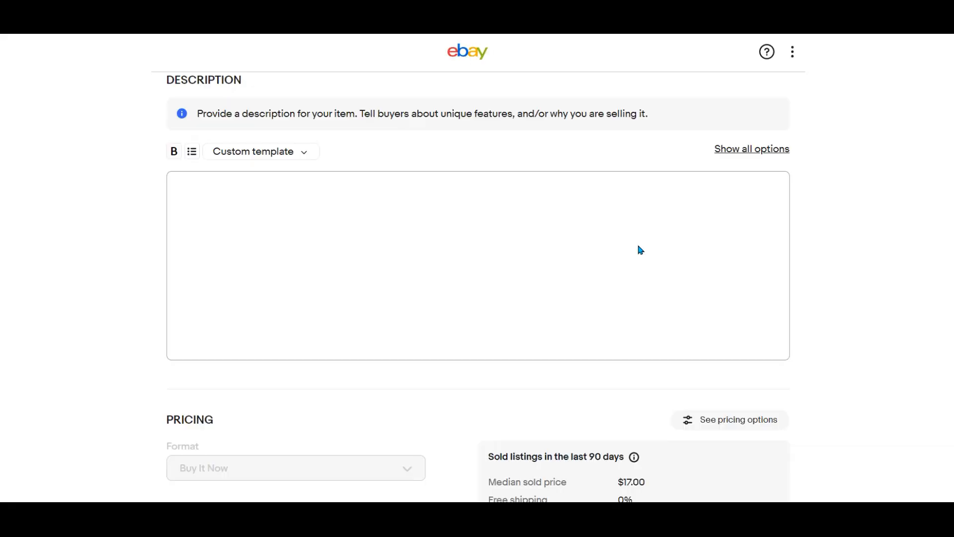
# Step: Reopen the listing's saved variations and open their attributes and options for editing
pyautogui.scroll(-8, 635, 249)
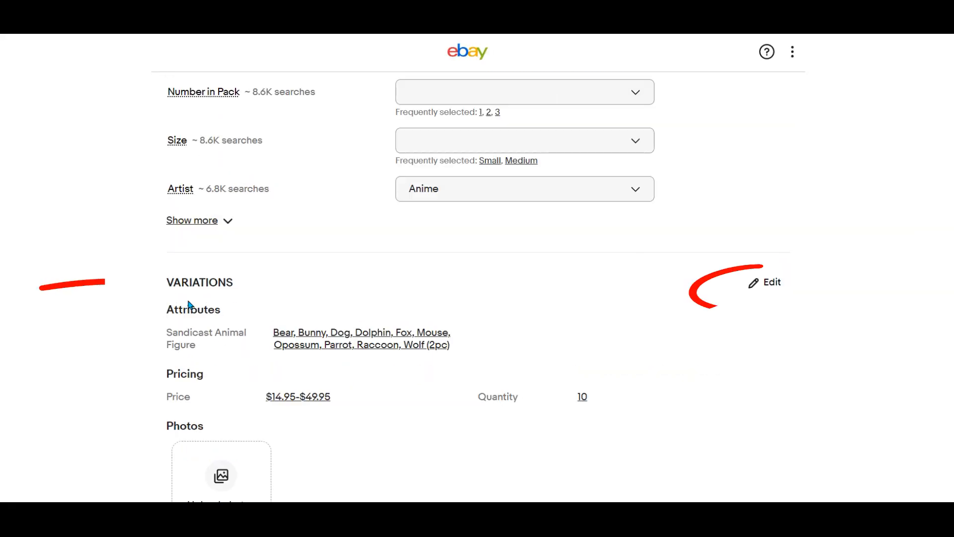
pyautogui.click(769, 289)
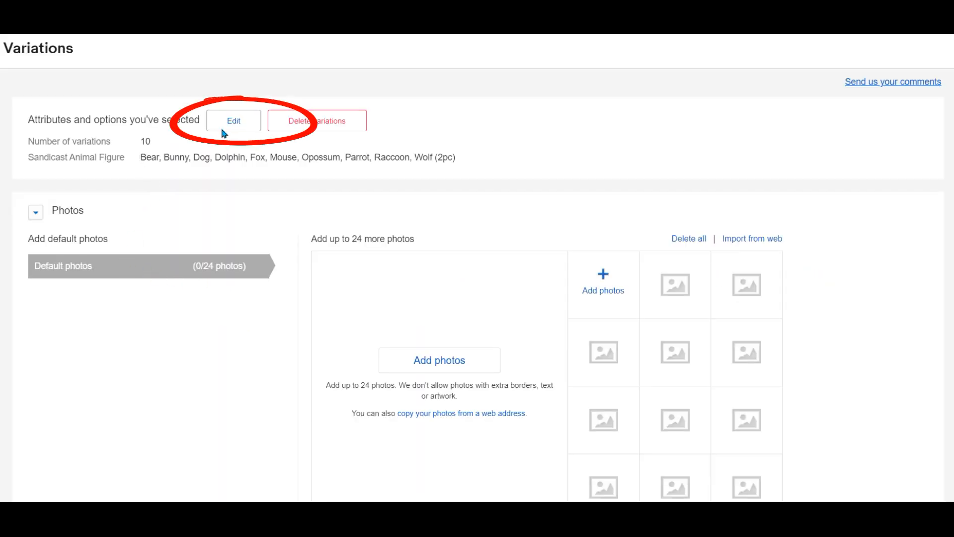
pyautogui.click(226, 125)
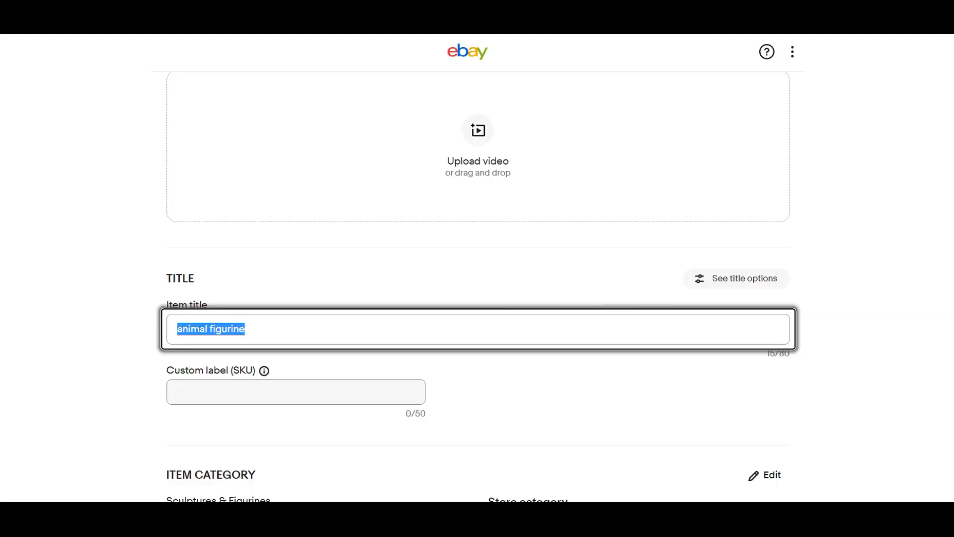
# Step: Replace the item title with "Sandicast Animal Figure Figurine - Select OPTION - SOLD INDIVIDUALLY"
pyautogui.write('Sandicast Animal Figure Figurine')
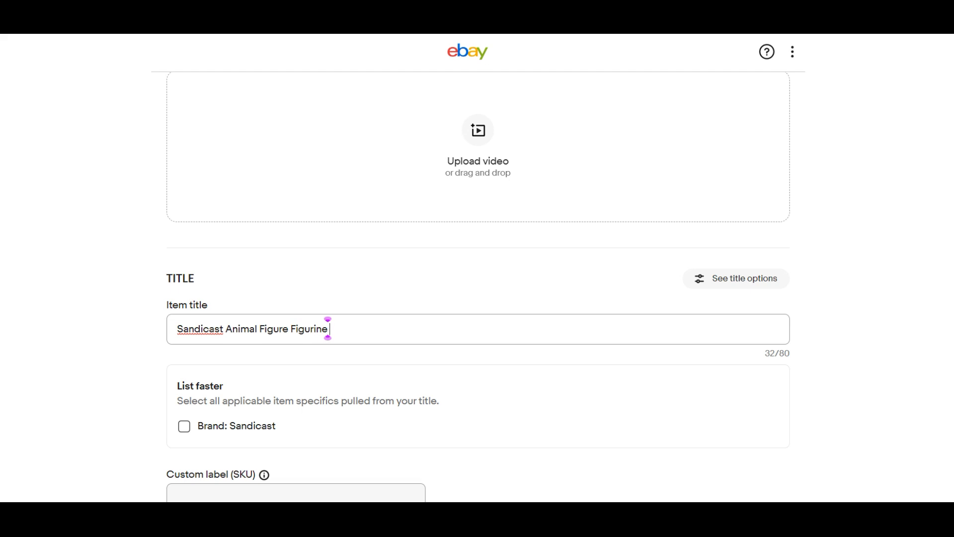
pyautogui.write(' - S')
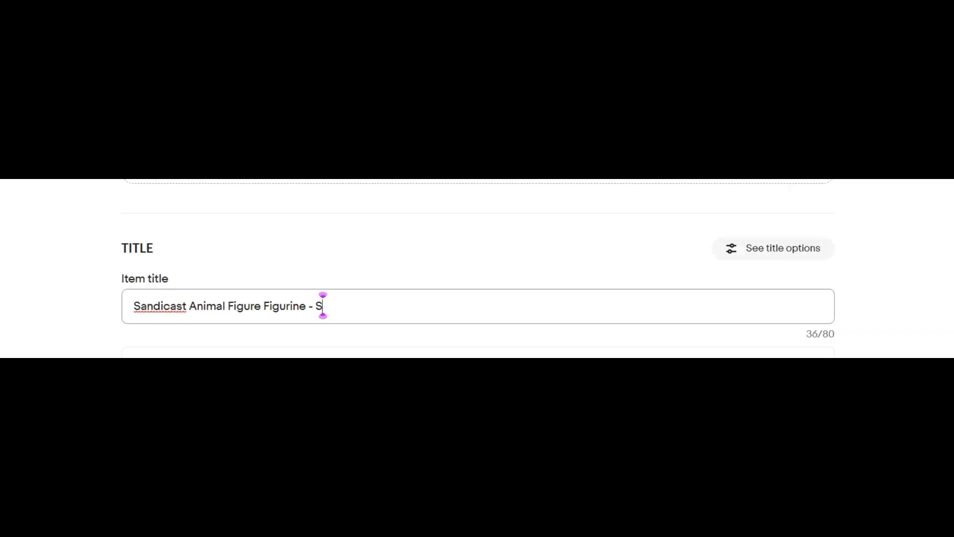
pyautogui.write('elect OPT')
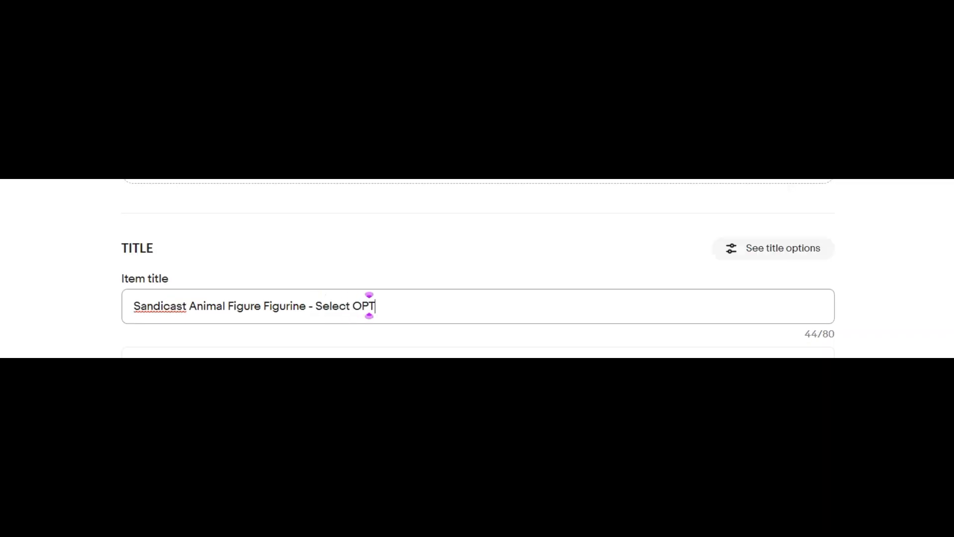
pyautogui.write('ION - S')
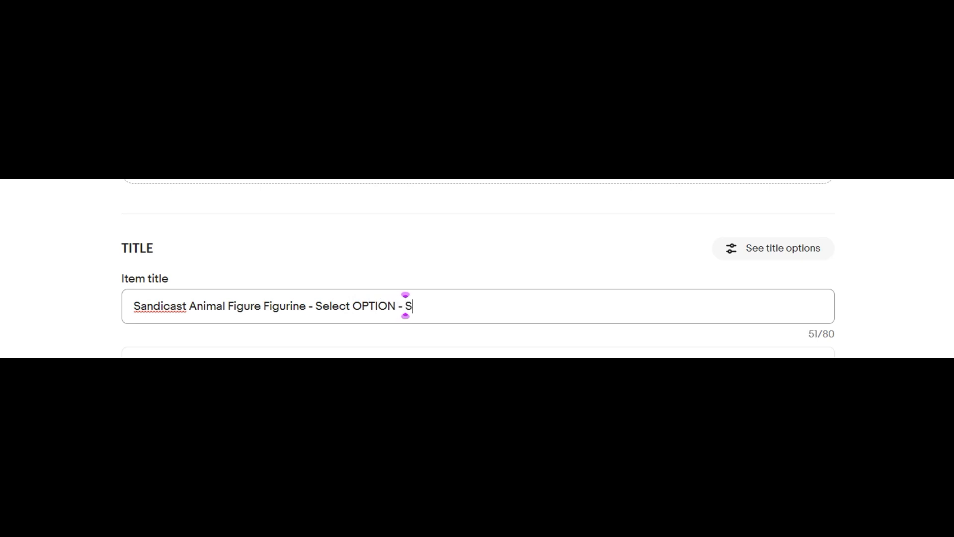
pyautogui.write('OLD INV')
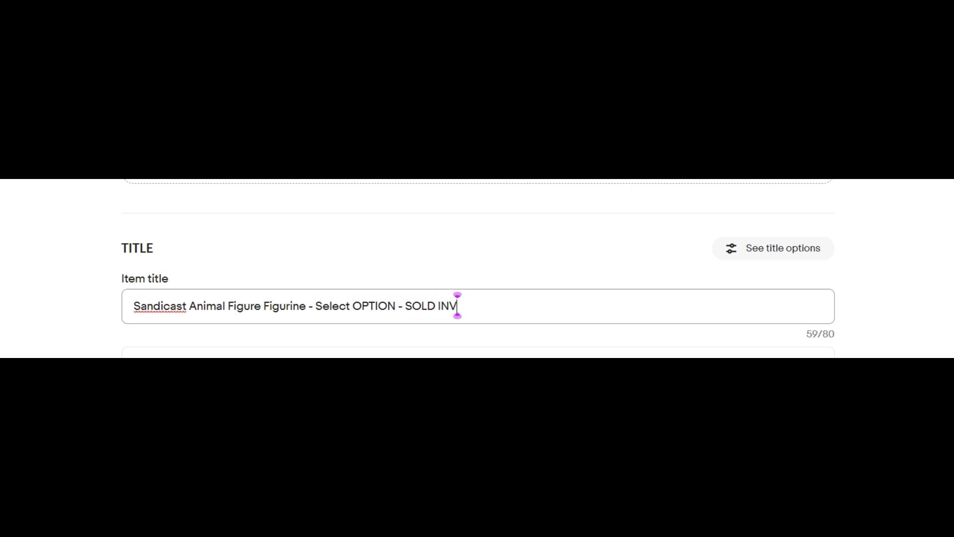
pyautogui.write('DIVIDUALL')
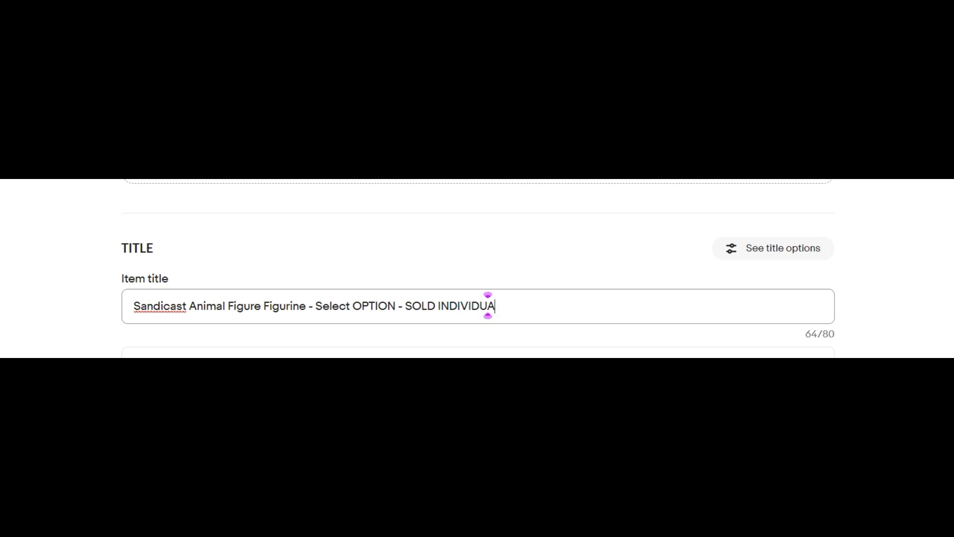
pyautogui.write('Y')
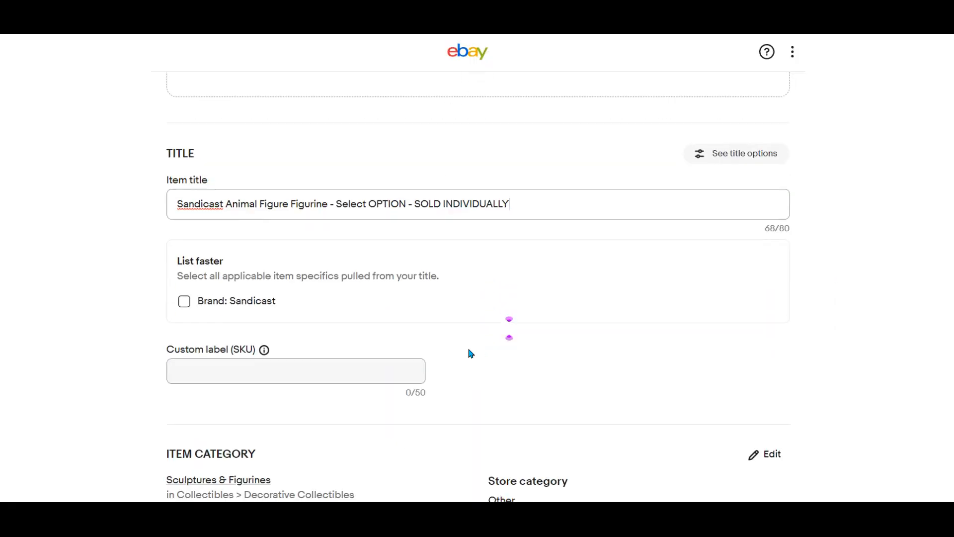
# Step: Apply the suggested brand Sandicast and set the custom label (SKU) to "060223 $20 ALL"
pyautogui.click(183, 300)
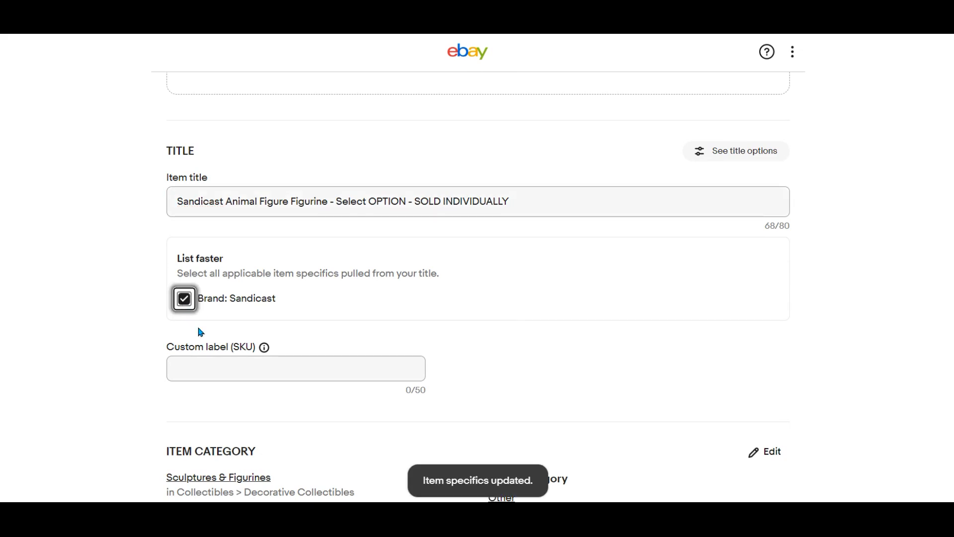
pyautogui.click(219, 367)
pyautogui.write('060223')
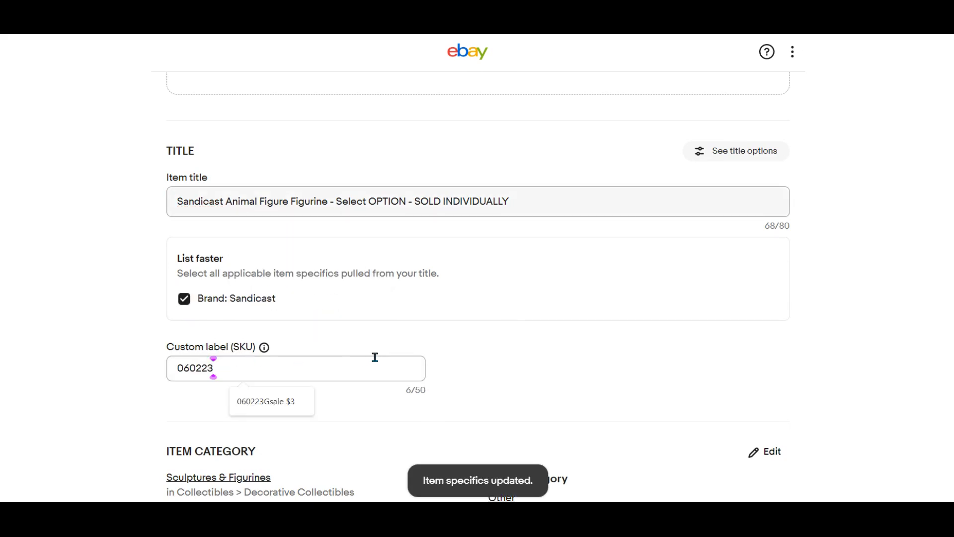
pyautogui.write(' $20 ALL')
# Step: Enter "1980s-1990s" as the Time Period Manufactured in the item specifics
pyautogui.scroll(-10, 375, 357)
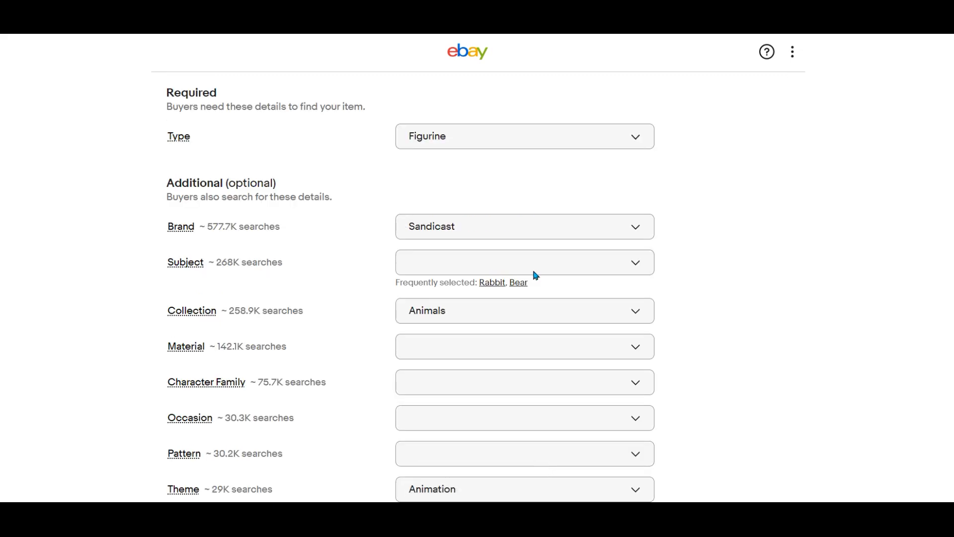
pyautogui.scroll(-8, 532, 273)
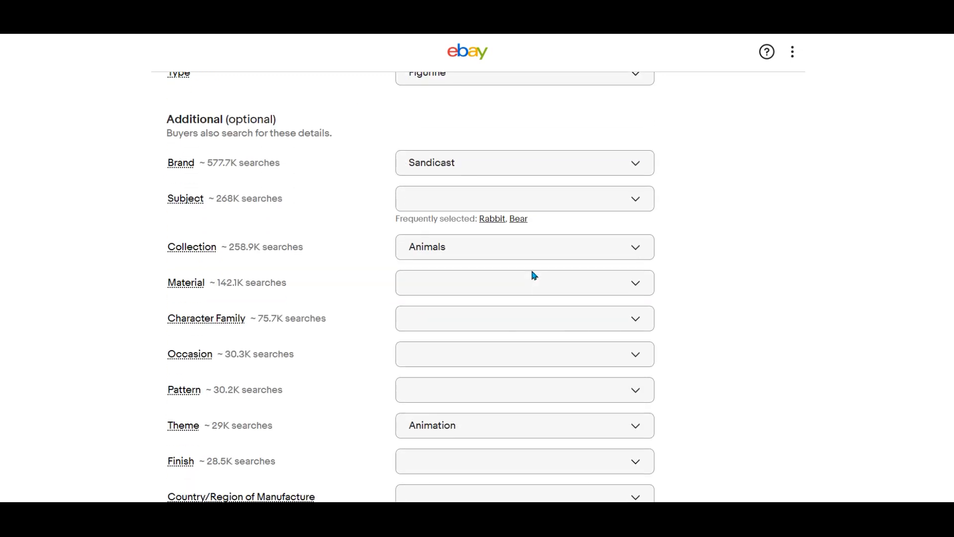
pyautogui.click(625, 192)
pyautogui.write('1980-')
pyautogui.press('BackSpace')
pyautogui.write('s-1990s')
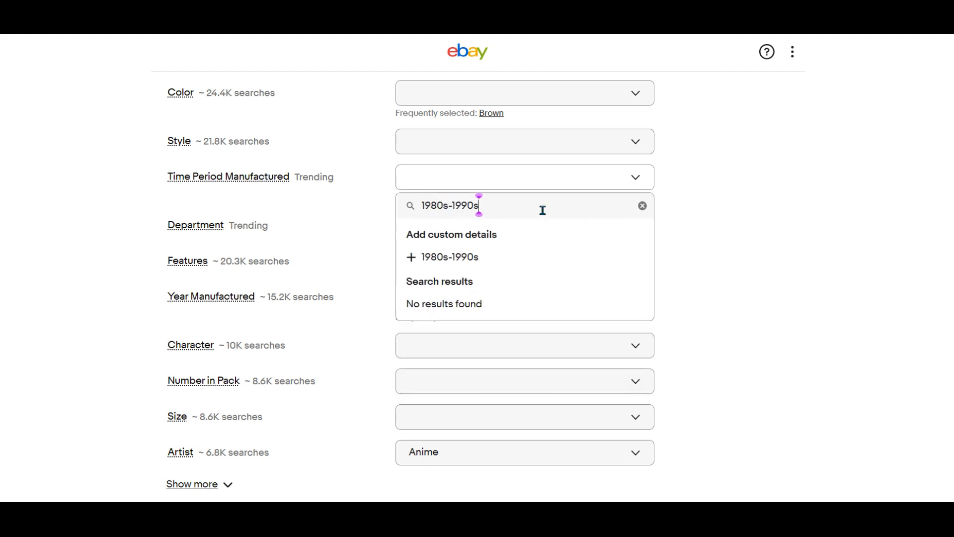
# Step: Enter the condition description "READ ALL: pre-owned, vintage used, has some wear, see ALL photos. Sold individually, select "option" from drop-down box. Sold AS IS."
pyautogui.scroll(-15, 543, 210)
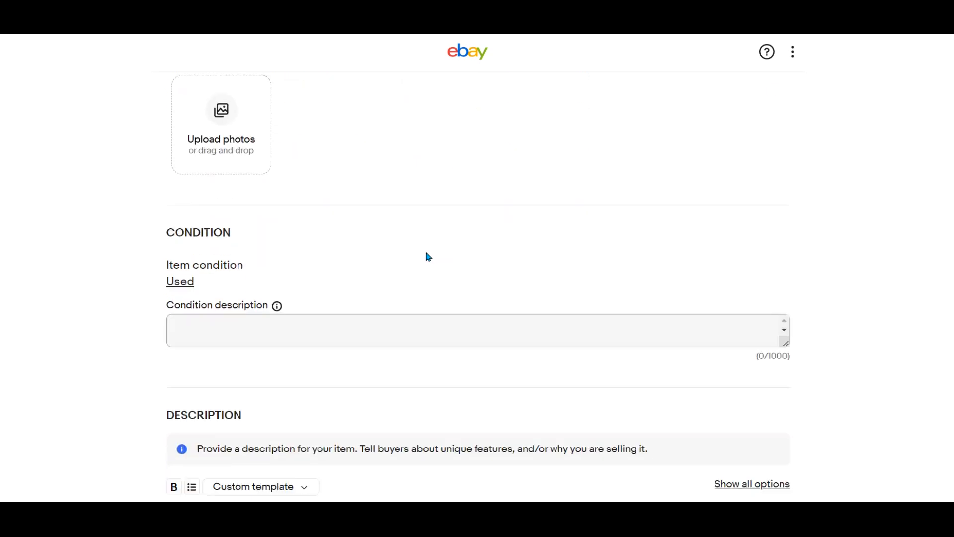
pyautogui.click(360, 251)
pyautogui.write('READ ALL: pre-owned, vintage used, has some wear, see ALL photos. Sold in')
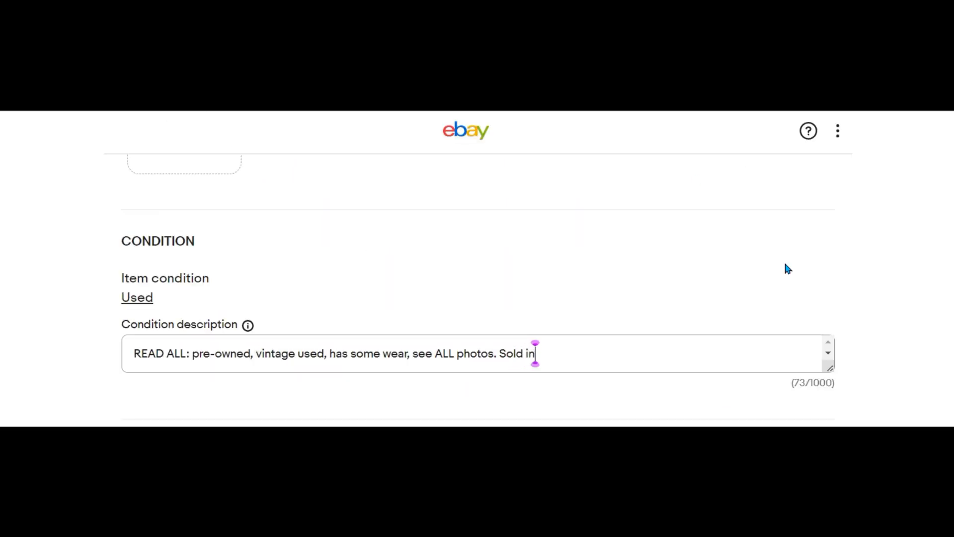
pyautogui.write('dividually, select "option" from drop-down box. ')
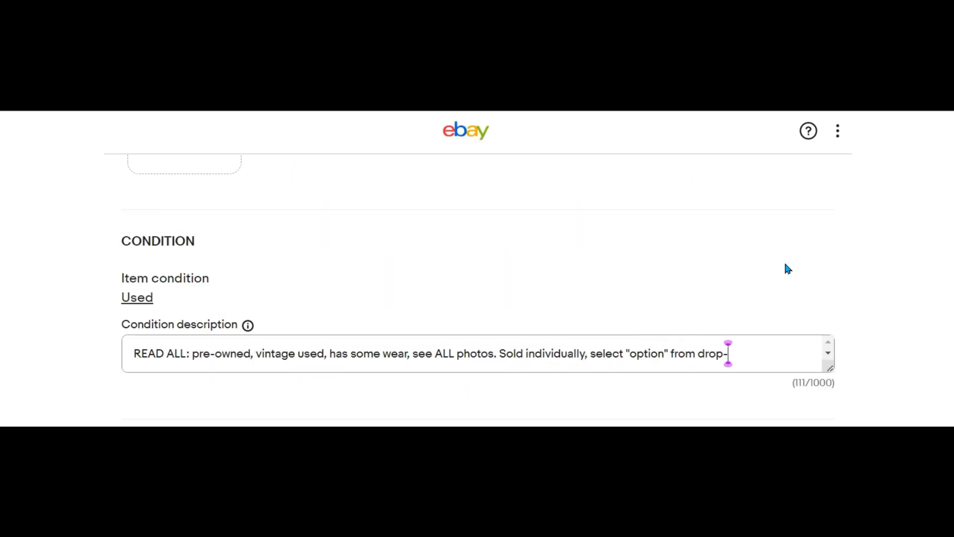
pyautogui.write('Sold AS IS')
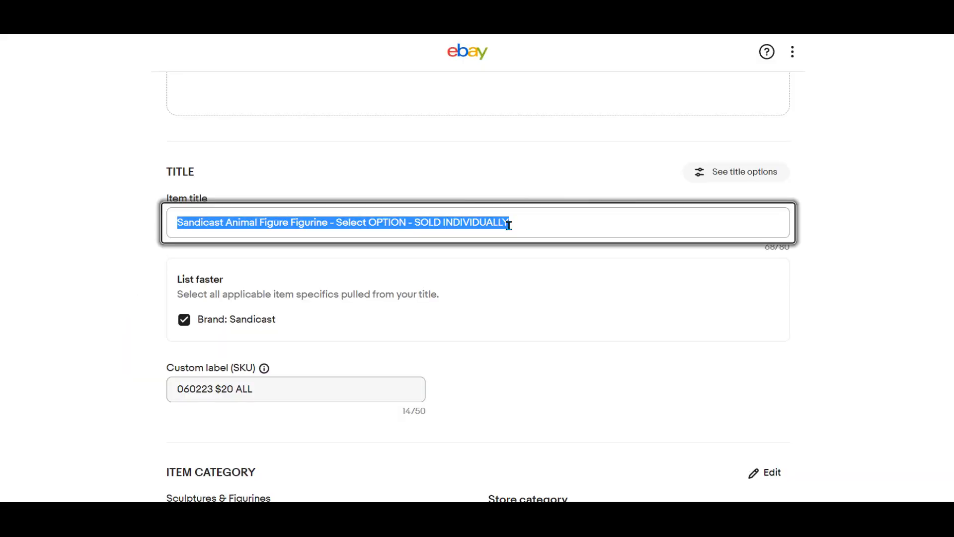
# Step: Copy the item title and the condition description text into the listing's description
pyautogui.rightClick(510, 223)
pyautogui.click(542, 274)
pyautogui.scroll(-15, 477, 299)
pyautogui.rightClick(291, 390)
pyautogui.click(315, 283)
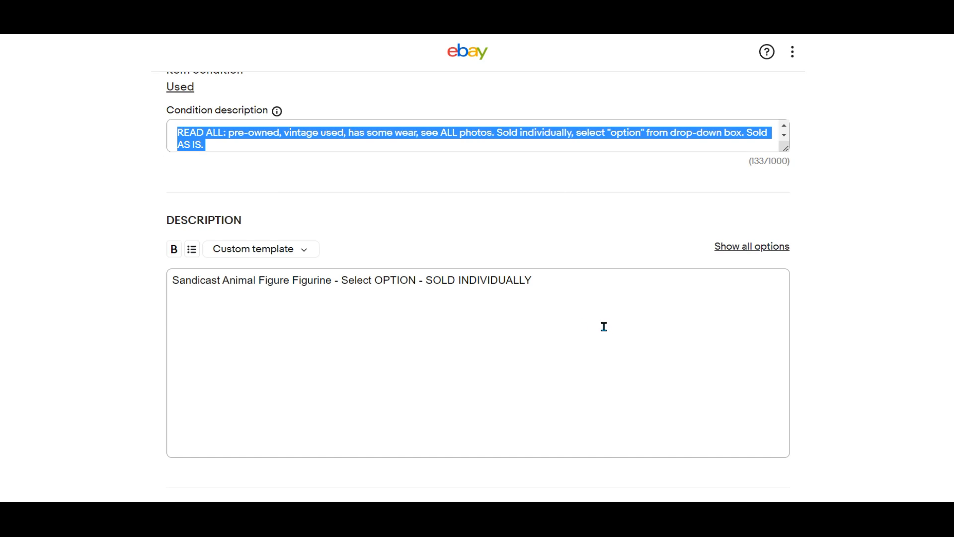
pyautogui.hotkey('ctrl', 'c')
pyautogui.rightClick(230, 294)
pyautogui.click(270, 174)
# Step: Turn on volume pricing and set the discounts to 12% for buying 3 and 15% for buying 4
pyautogui.scroll(-4, 290, 271)
pyautogui.scroll(-4, 291, 271)
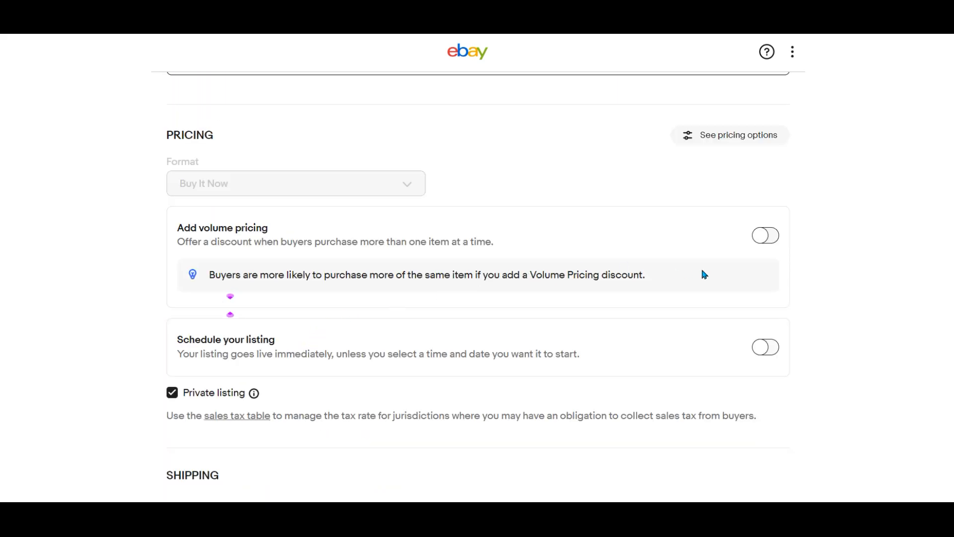
pyautogui.click(757, 242)
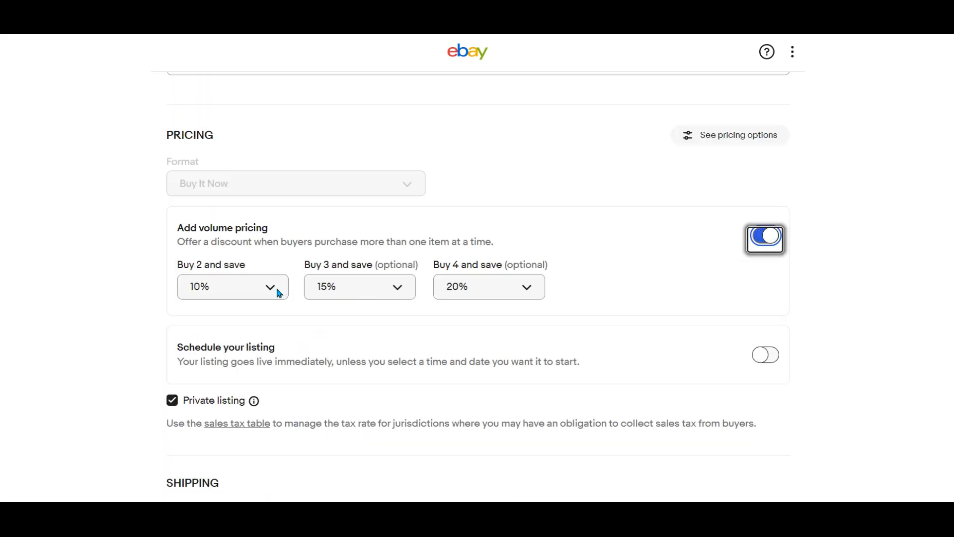
pyautogui.click(405, 291)
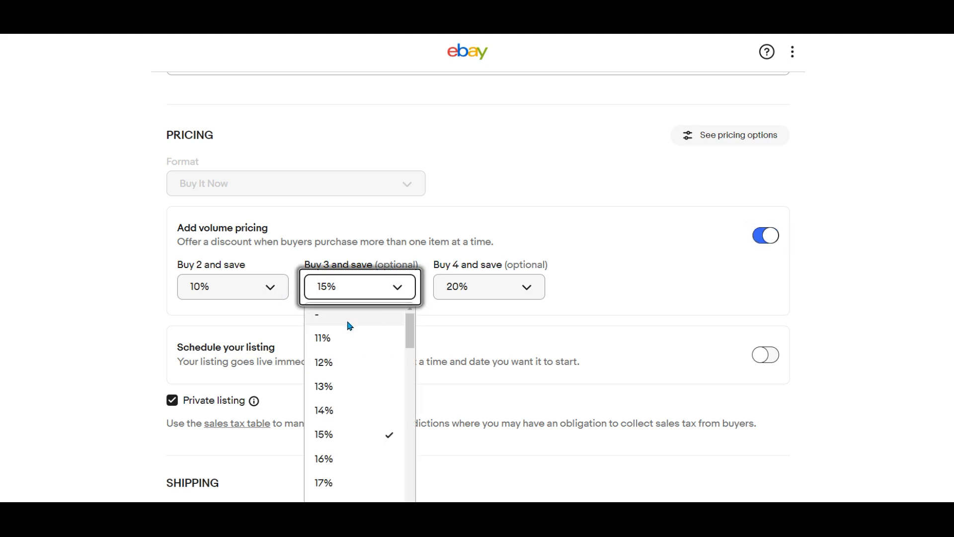
pyautogui.click(333, 362)
pyautogui.click(526, 288)
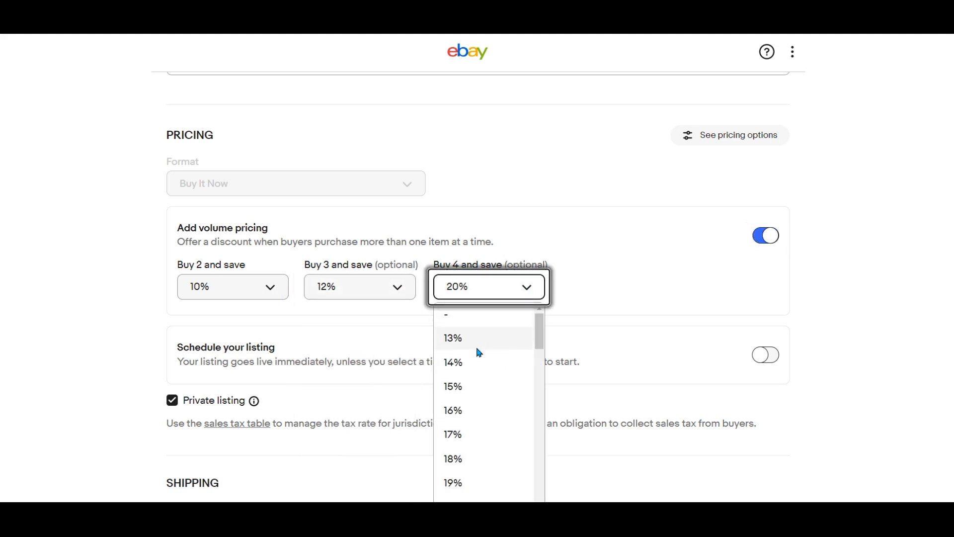
pyautogui.click(465, 388)
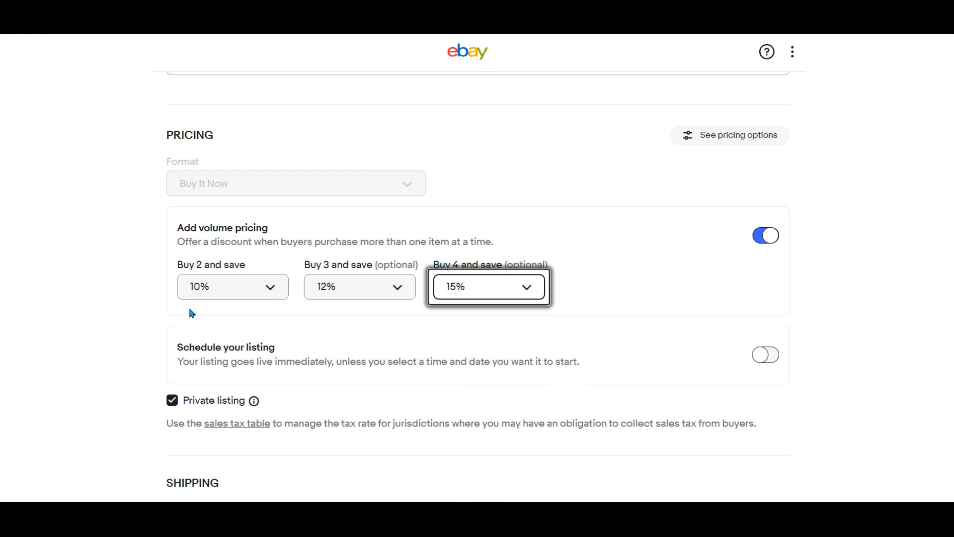
pyautogui.scroll(-5, 418, 241)
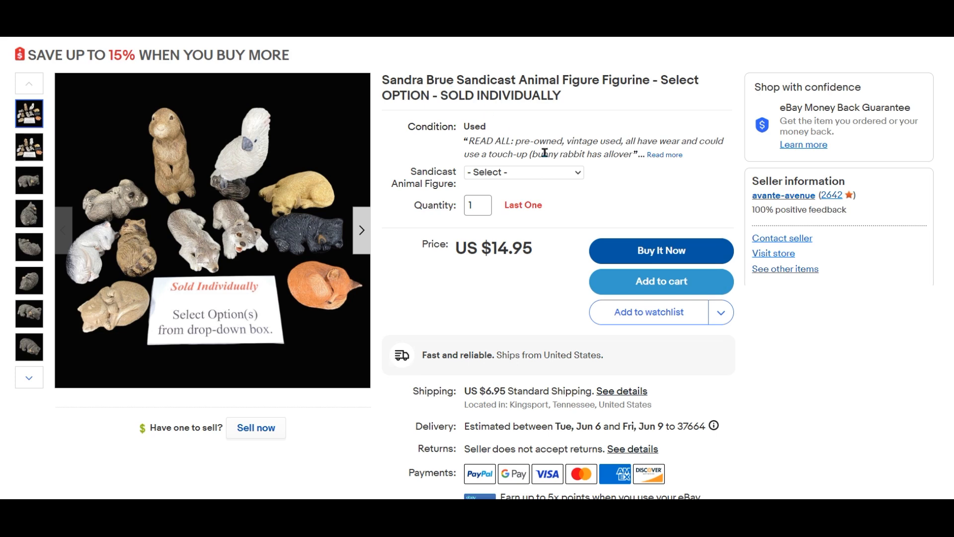
# Step: Preview the Bear, Bunny Rabbit 4.5-in, Dog Snoozer S02, Fox W04 and Koala Bear W06 options in the published listing
pyautogui.click(579, 174)
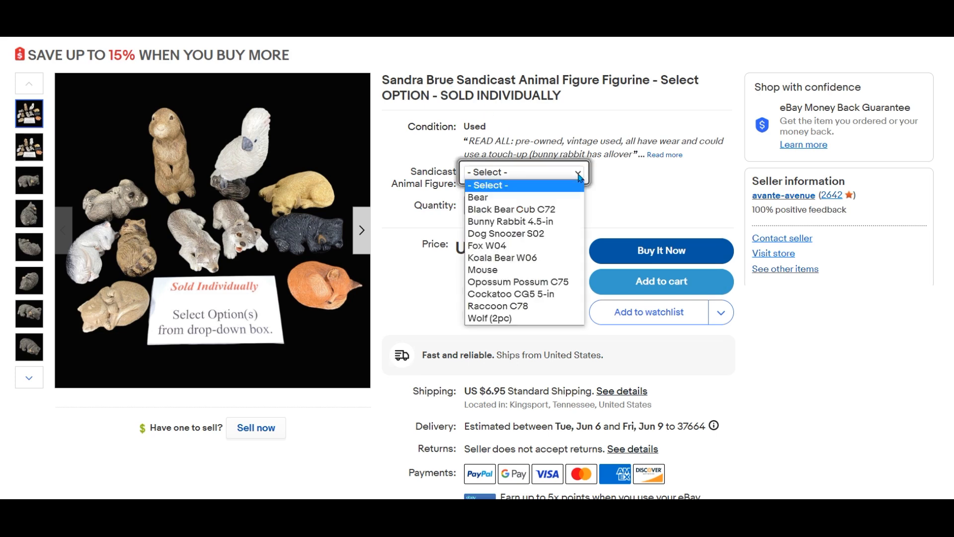
pyautogui.click(558, 199)
pyautogui.click(575, 173)
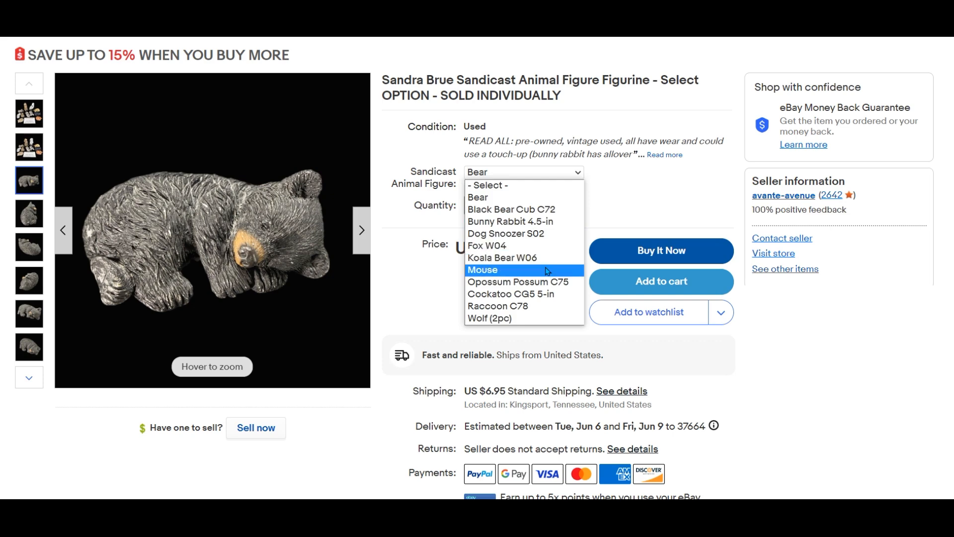
pyautogui.click(525, 209)
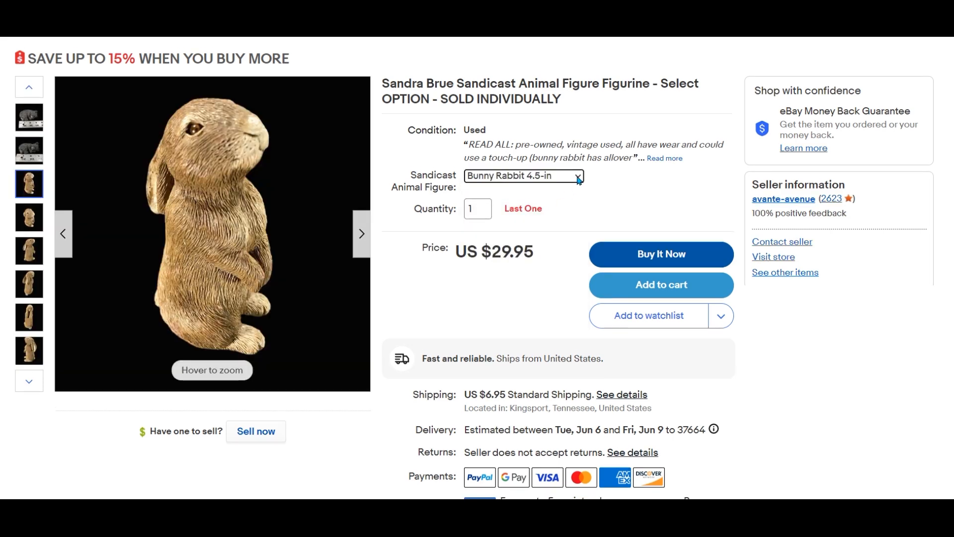
pyautogui.click(579, 178)
pyautogui.click(542, 223)
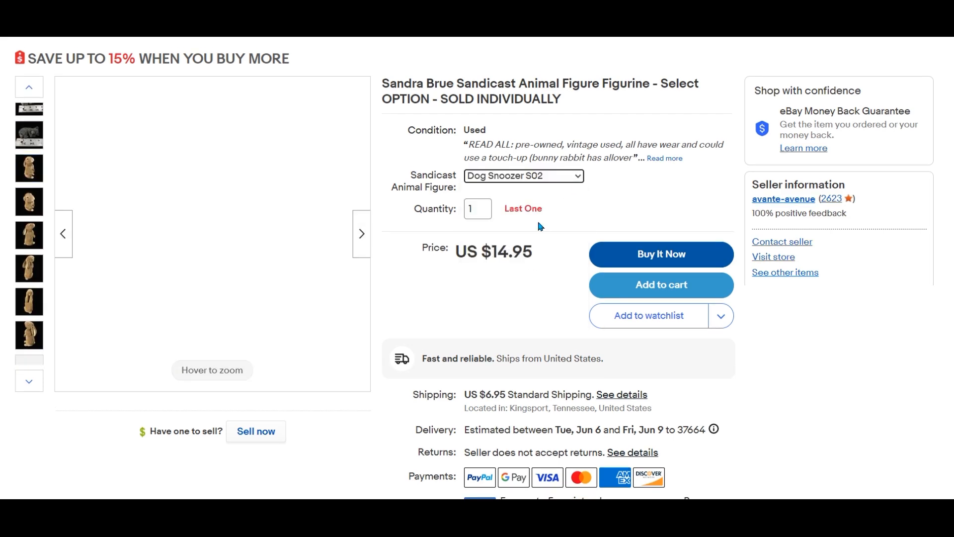
pyautogui.click(576, 177)
pyautogui.click(543, 239)
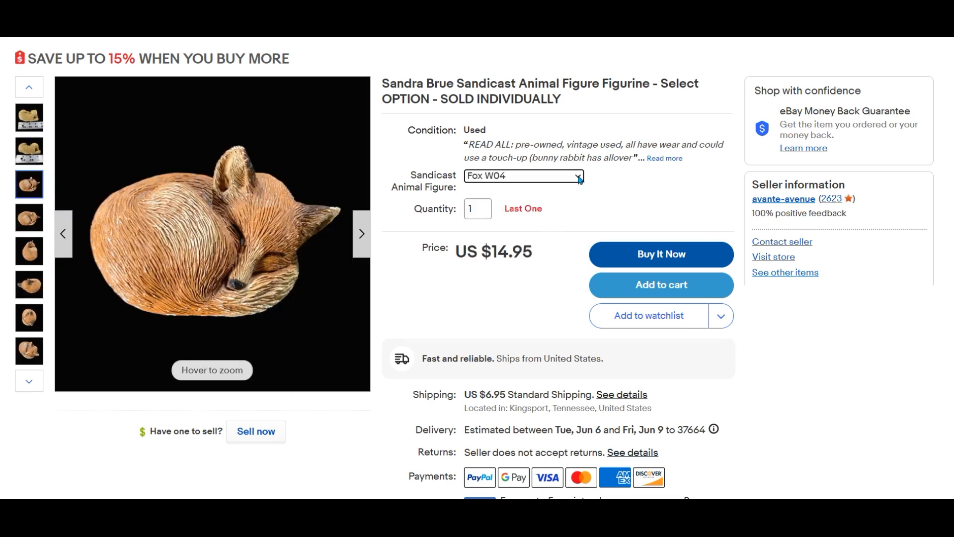
pyautogui.click(579, 177)
pyautogui.click(524, 245)
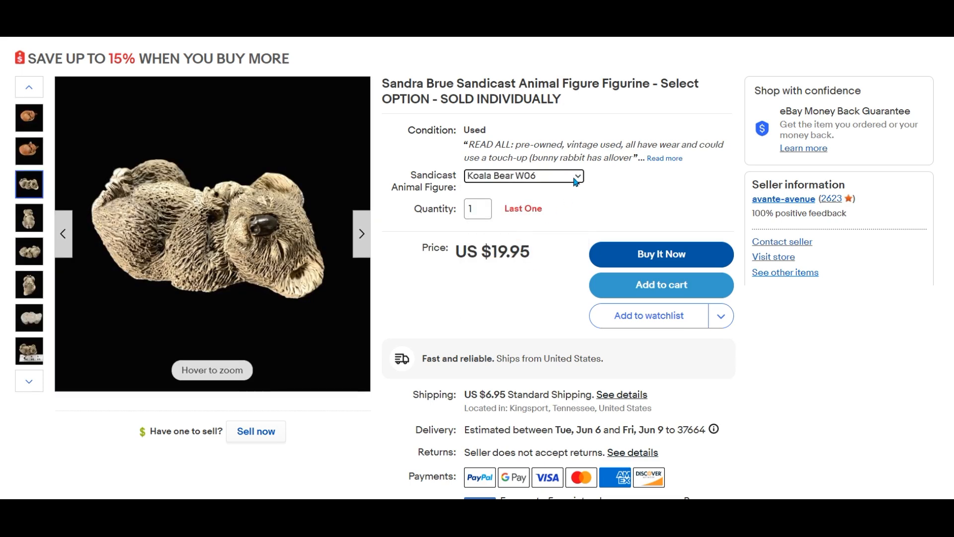
# Step: Preview the Mouse, Opossum Possum C75 and Cockatoo CG5 5-in options, and browse through the cockatoo's photos
pyautogui.click(580, 177)
pyautogui.click(522, 260)
pyautogui.click(578, 176)
pyautogui.click(510, 273)
pyautogui.click(578, 176)
pyautogui.click(530, 285)
pyautogui.click(365, 240)
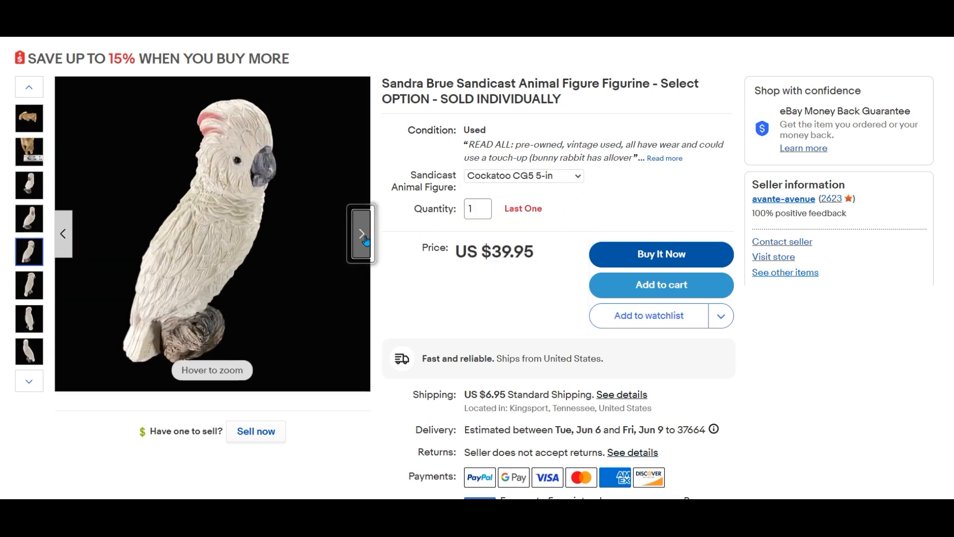
pyautogui.click(365, 240)
pyautogui.click(365, 241)
pyautogui.click(365, 240)
pyautogui.click(366, 240)
pyautogui.click(366, 241)
# Step: Preview the Raccoon C78 and Wolf (2pc) options, and examine the wolf photos and the shipping and payment details
pyautogui.click(579, 178)
pyautogui.click(518, 298)
pyautogui.click(579, 178)
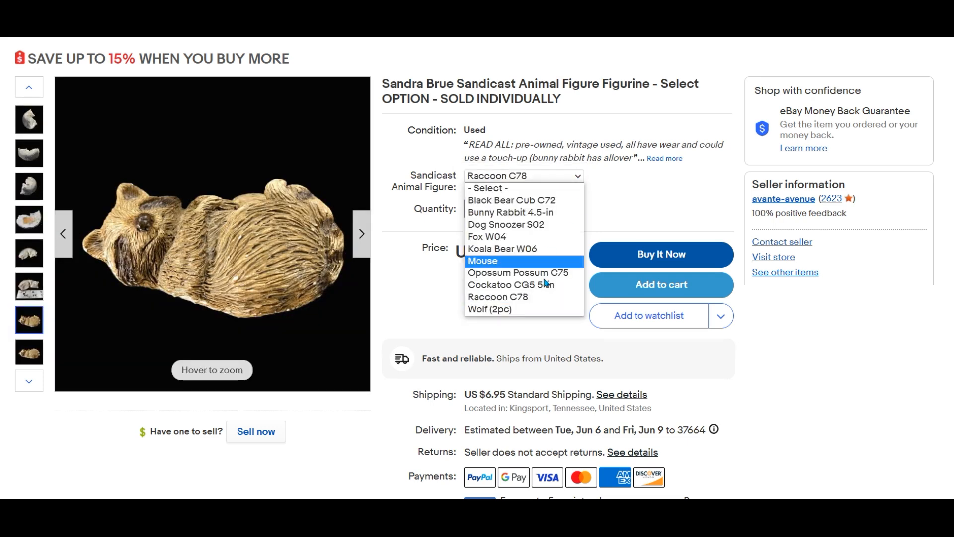
pyautogui.click(517, 306)
pyautogui.click(364, 243)
pyautogui.click(365, 243)
pyautogui.click(364, 243)
pyautogui.click(365, 243)
pyautogui.click(364, 242)
pyautogui.scroll(-2, 487, 314)
pyautogui.scroll(3, 538, 313)
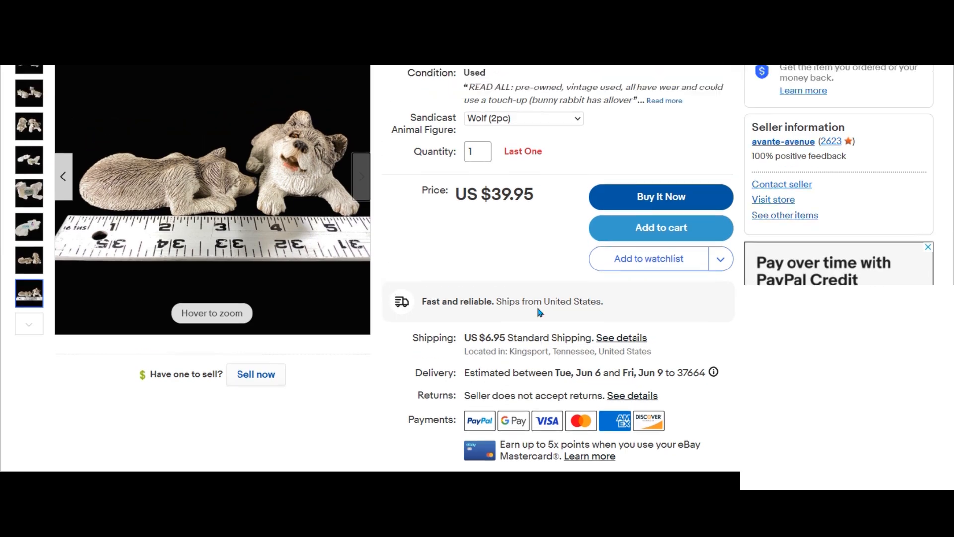